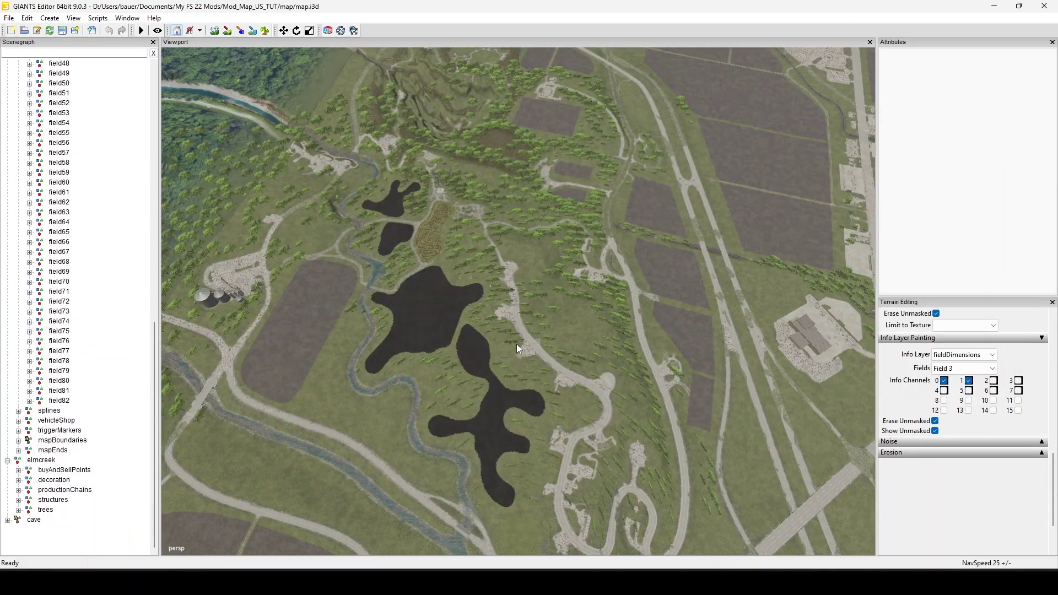
- Fly the view across Elm Creek over the farm, airfield, silos and field grid
right_drag(479, 380, 685, 276)
right_drag(340, 457, 504, 441)
right_drag(631, 397, 929, 218)
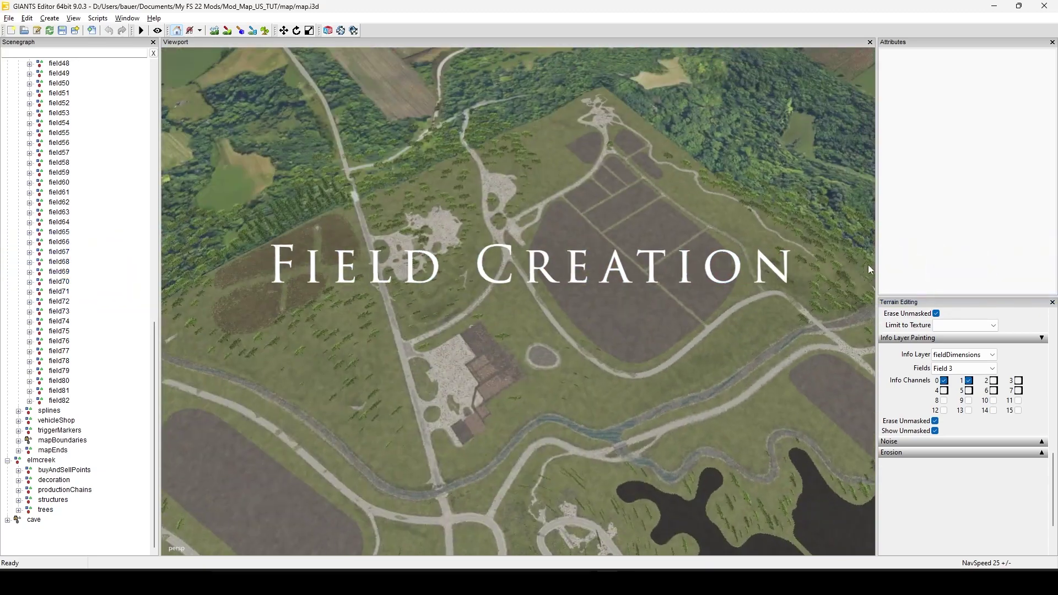
right_drag(633, 210, 521, 334)
scroll(521, 335, up, 2)
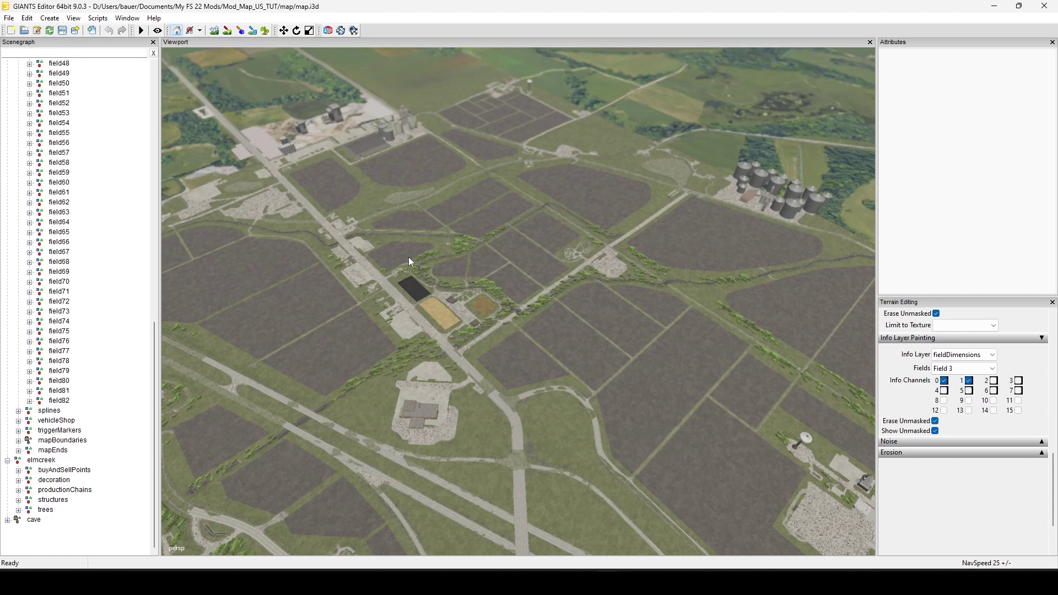
right_drag(542, 199, 474, 191)
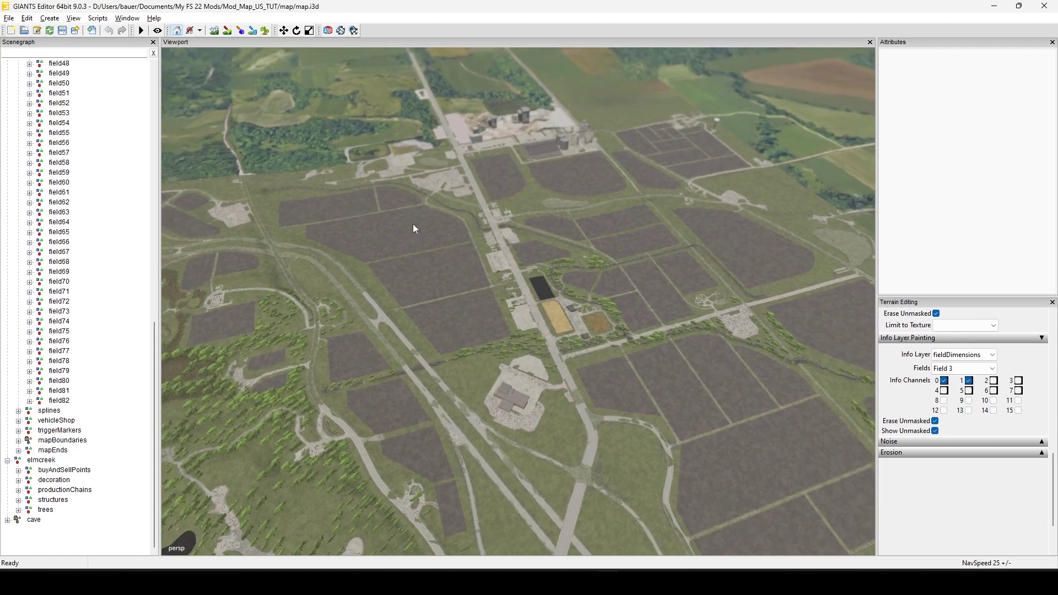
right_drag(590, 249, 855, 333)
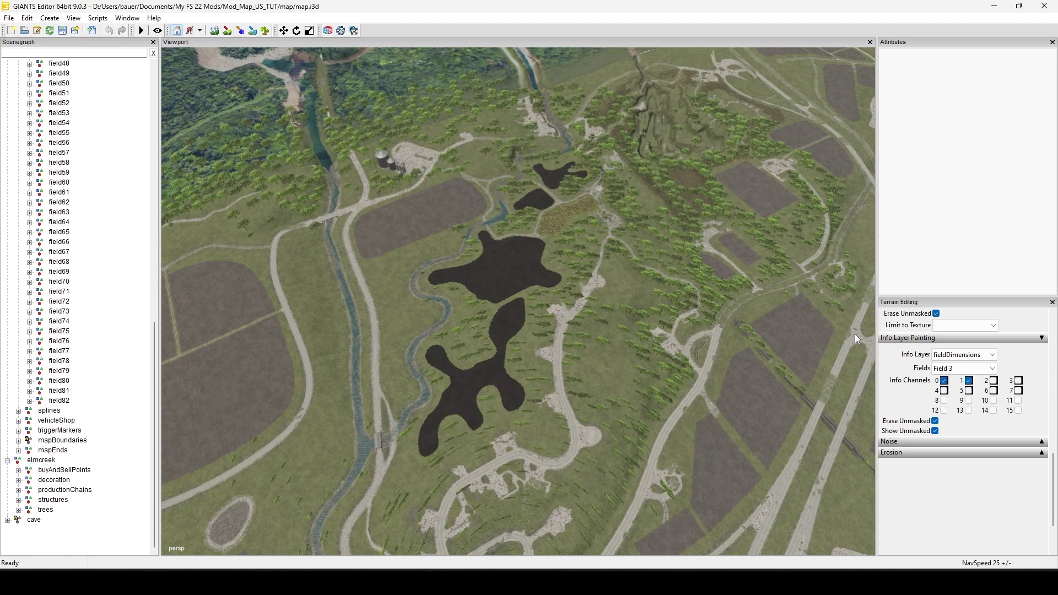
right_drag(552, 348, 573, 266)
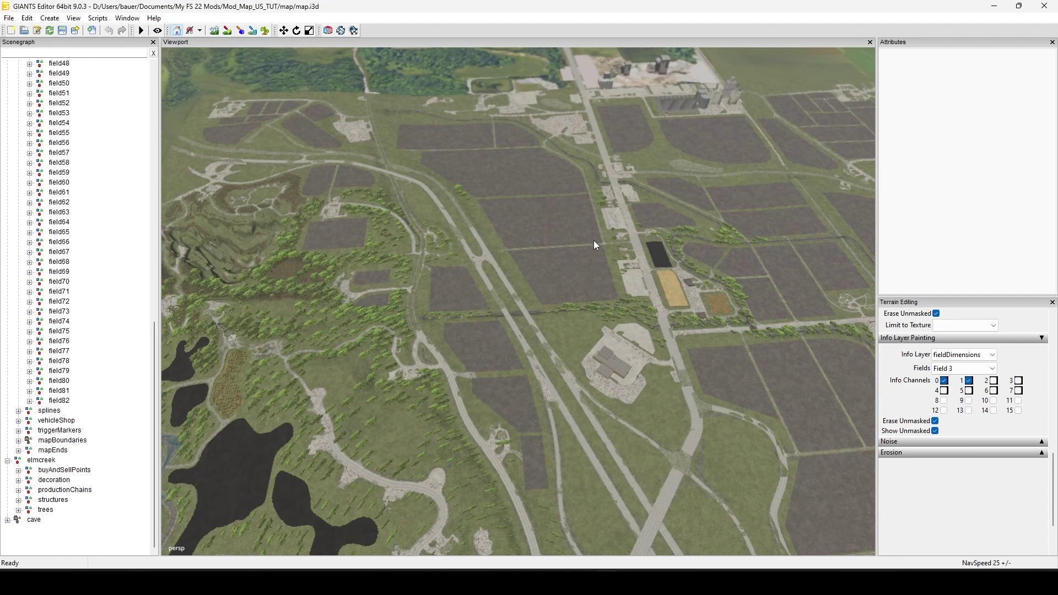
- Swing the view toward the lakes, river and eastern fields near the runway
right_drag(529, 280, 387, 307)
right_drag(543, 319, 385, 343)
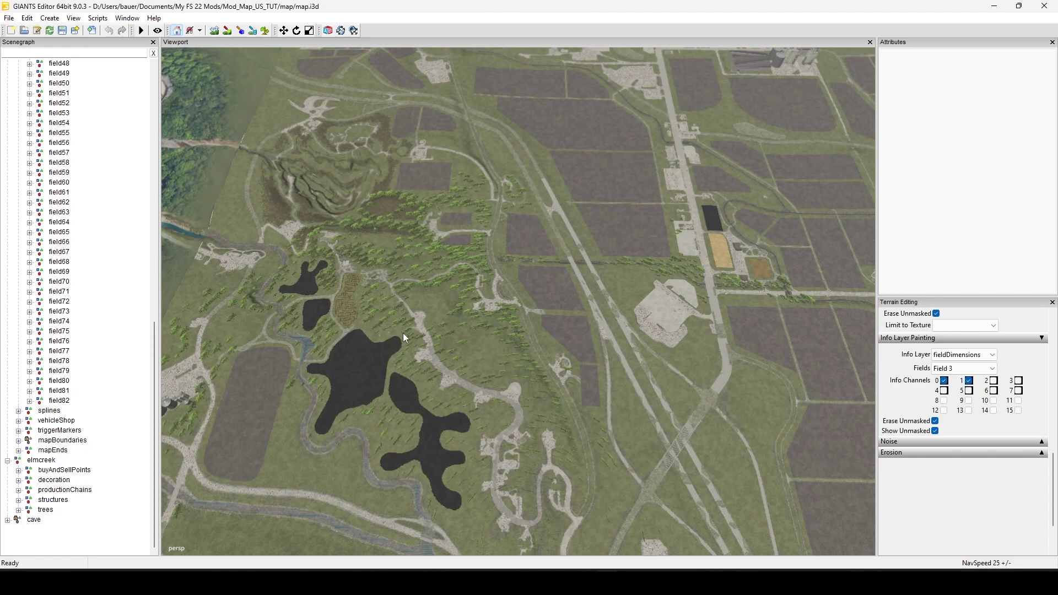
right_drag(453, 353, 592, 361)
right_drag(693, 359, 730, 369)
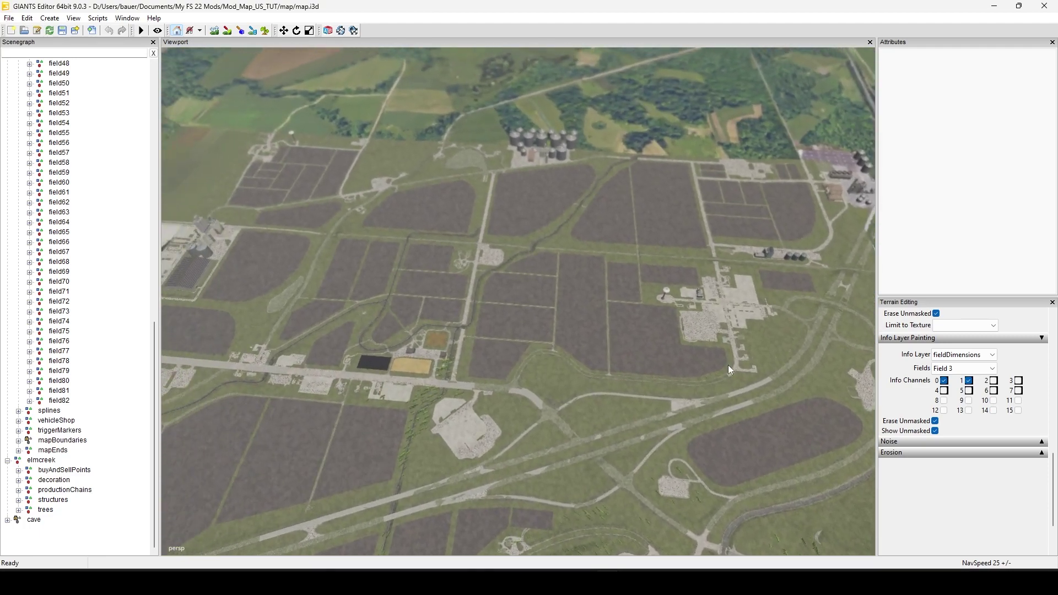
right_drag(566, 373, 481, 380)
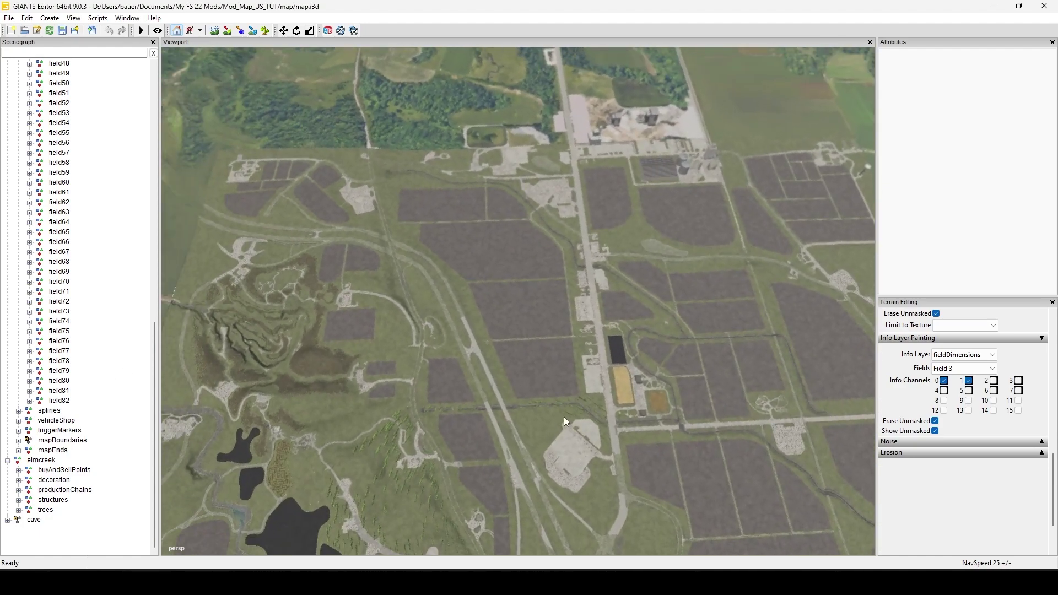
right_drag(566, 422, 576, 284)
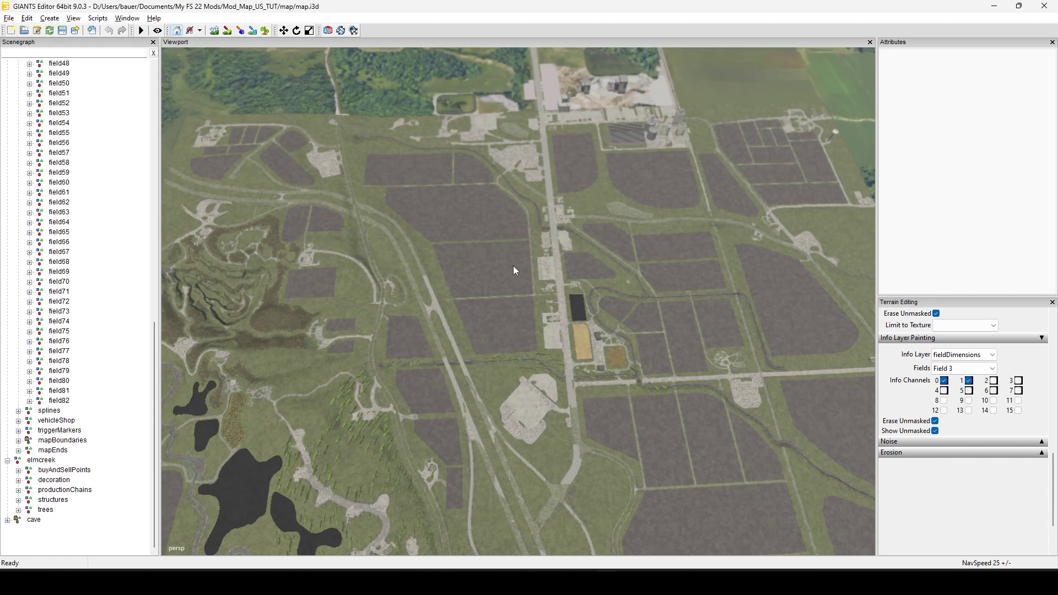
right_drag(515, 271, 361, 278)
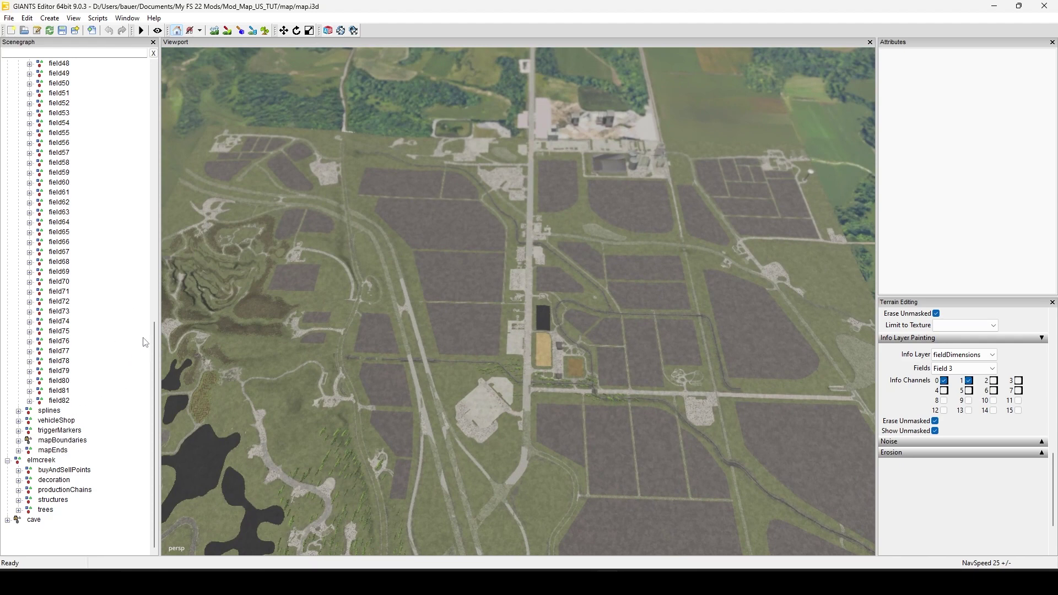
- Select the fields group and turn on Toggle Render Field Areas from the Map scripts
drag(154, 331, 154, 88)
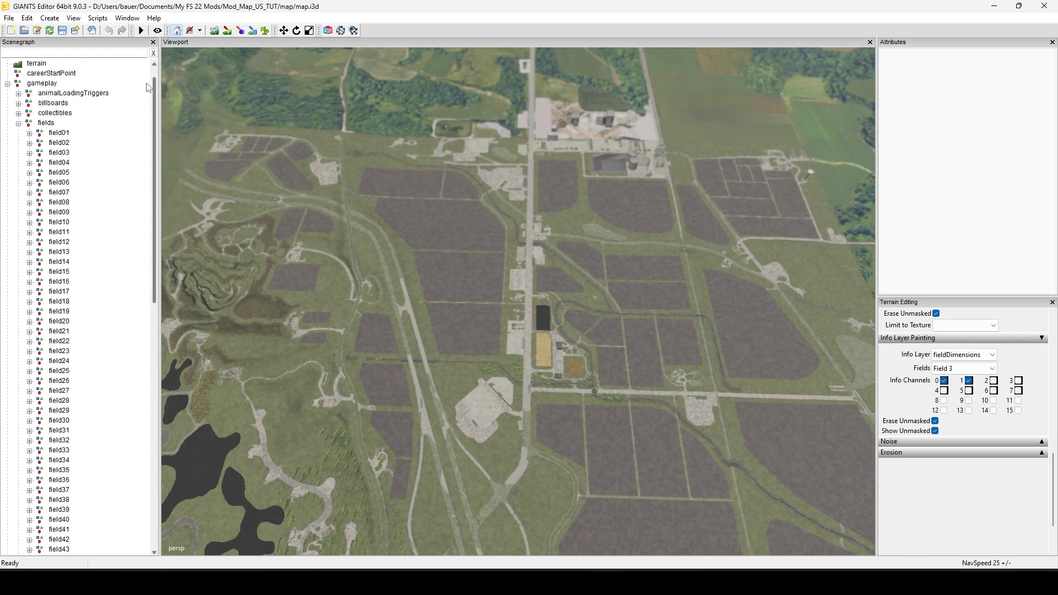
click(46, 123)
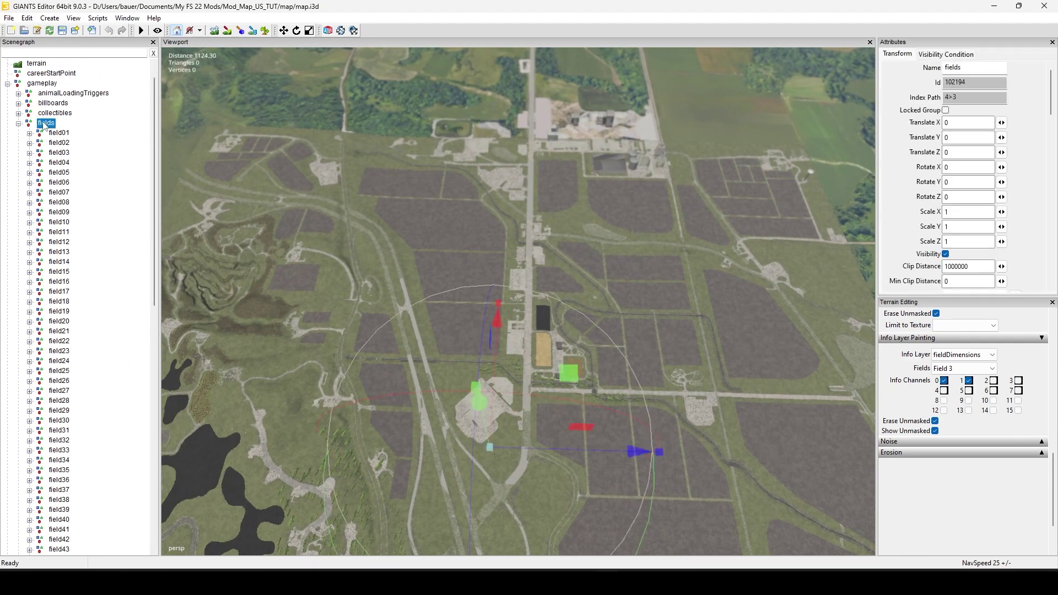
click(97, 18)
mouse_move(108, 44)
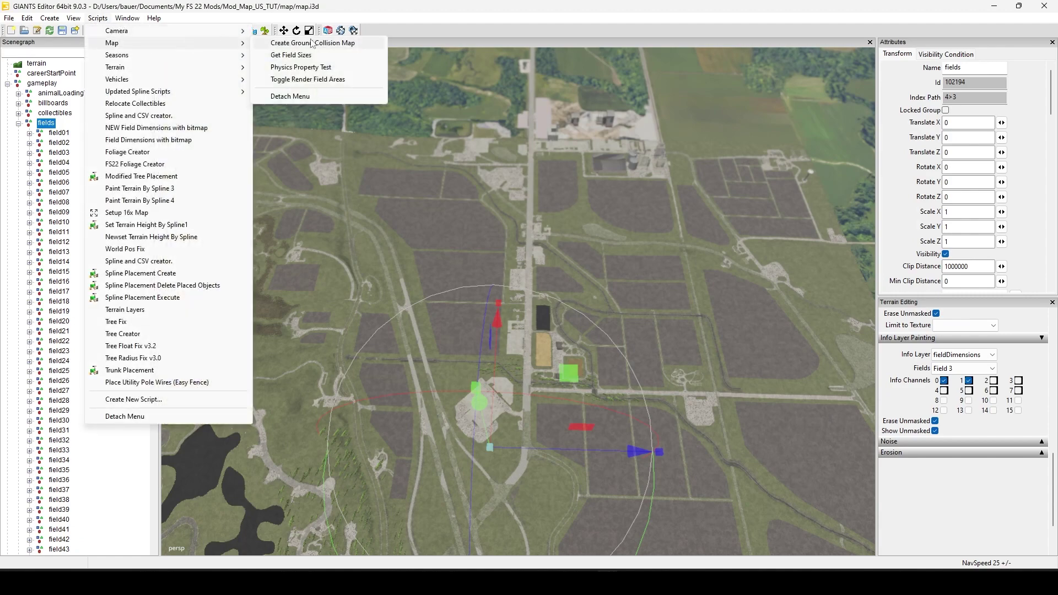
click(311, 79)
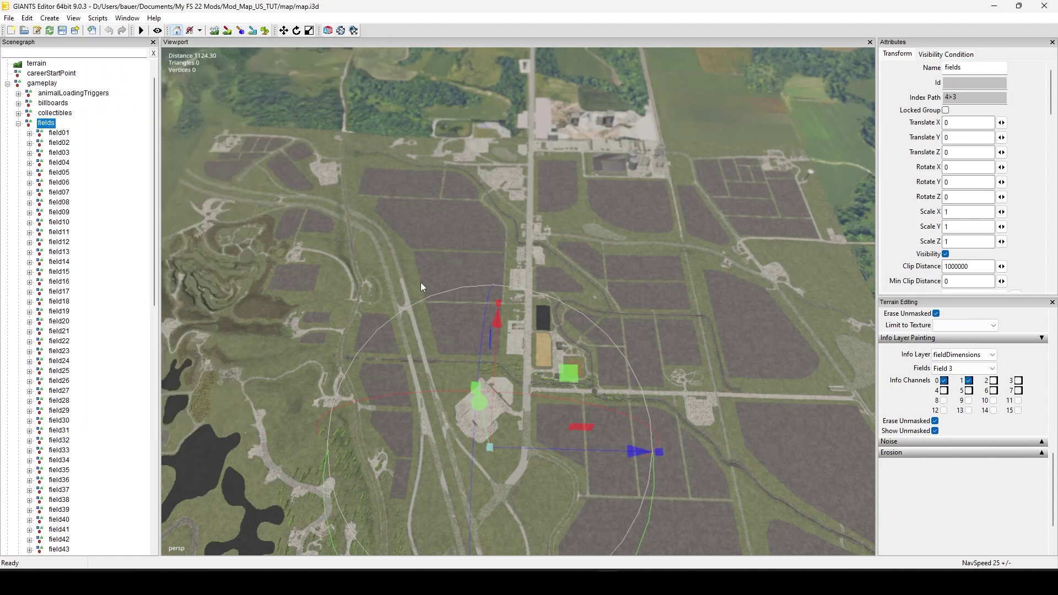
- Orbit around the coloured field areas to examine the dark lake-side field's edges
right_drag(398, 321, 797, 307)
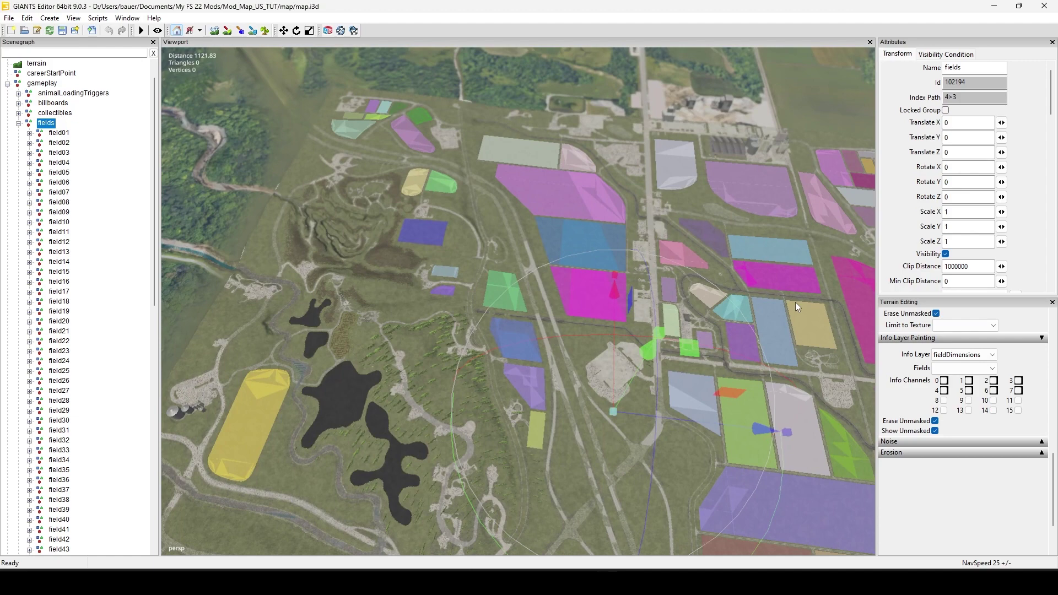
right_drag(659, 332, 444, 400)
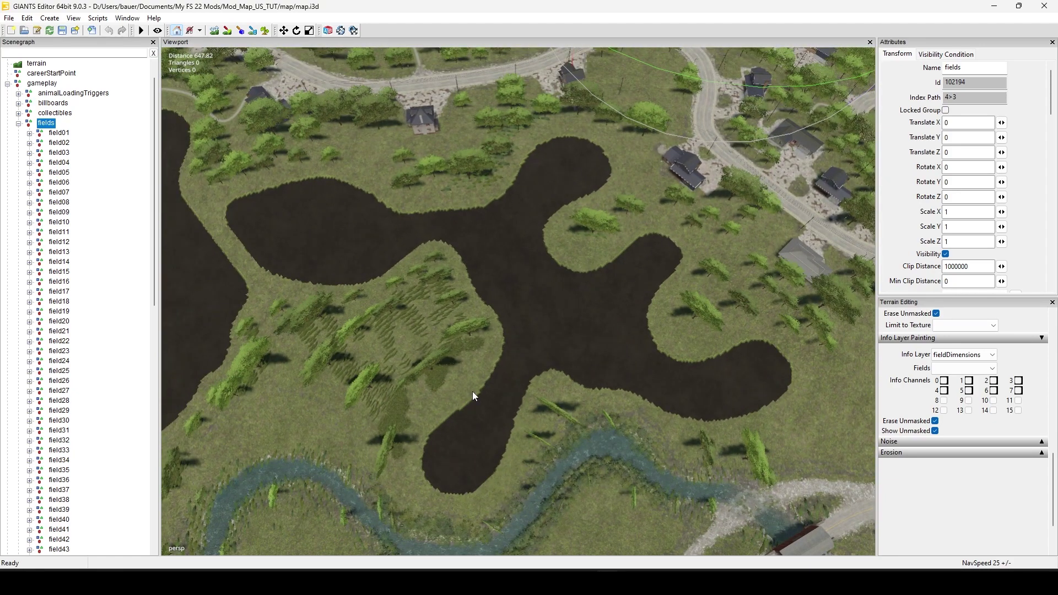
right_drag(472, 395, 382, 435)
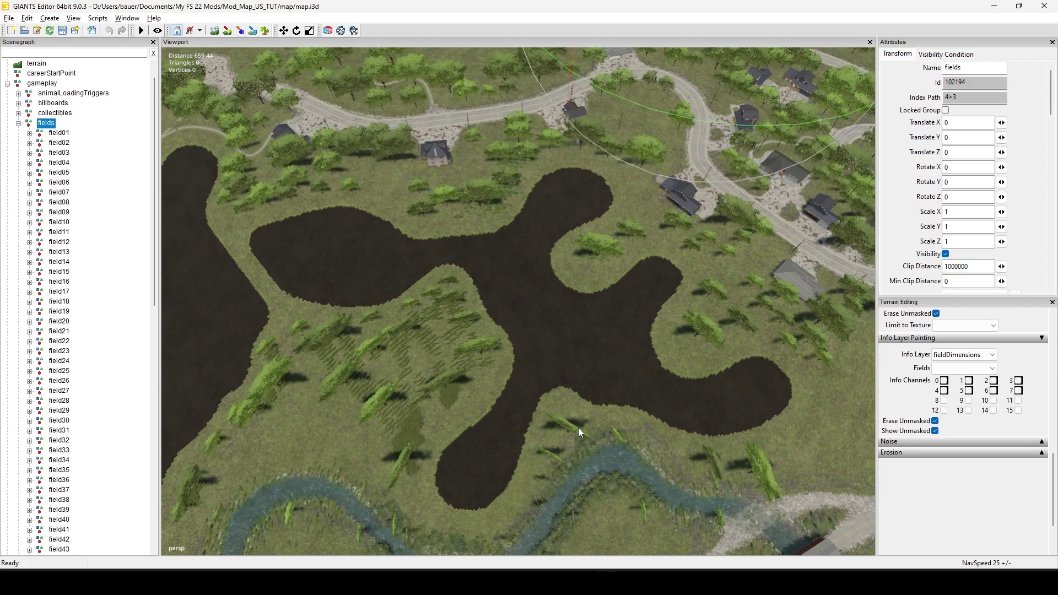
right_drag(580, 433, 477, 476)
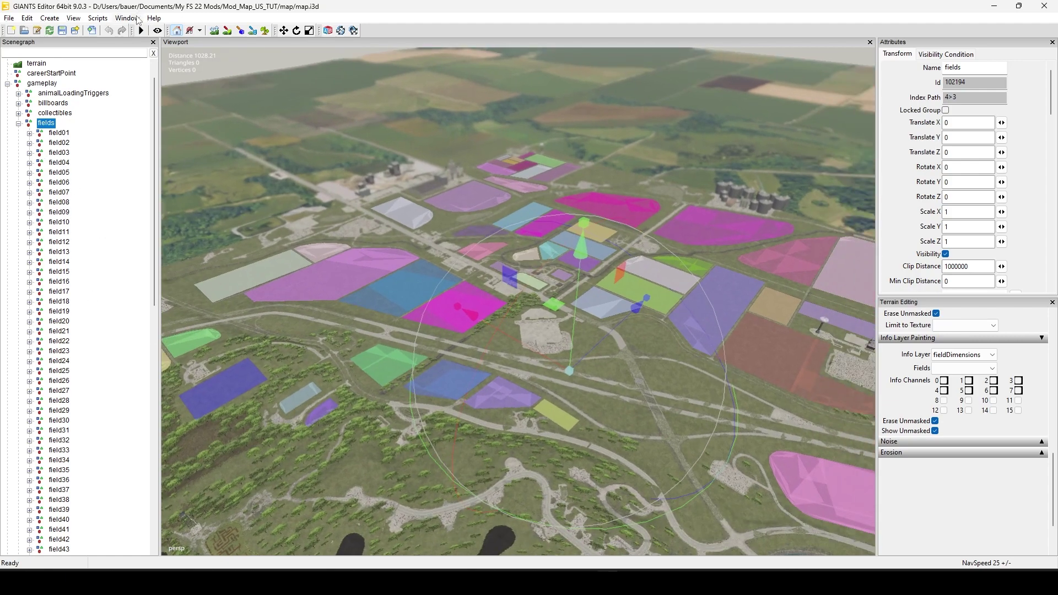
- Switch Toggle Render Field Areas off and zoom in toward the lakes
click(98, 18)
mouse_move(107, 45)
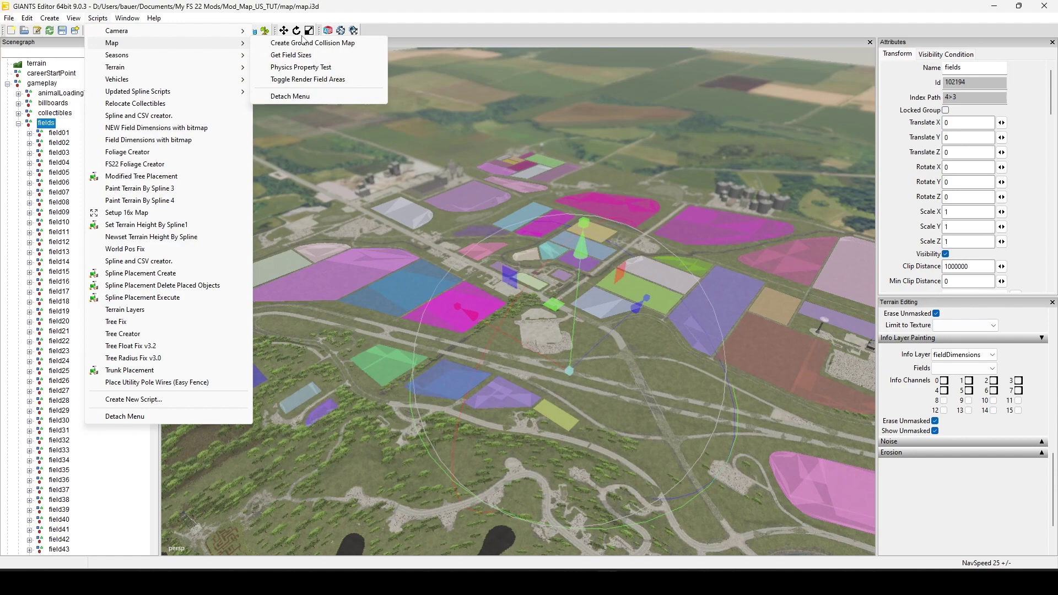
click(340, 79)
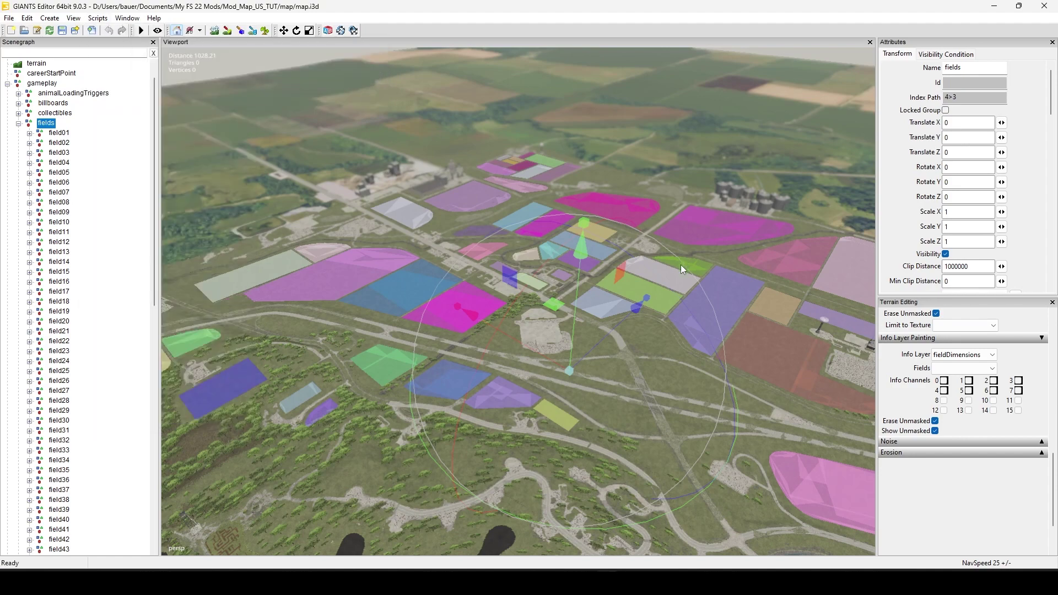
scroll(593, 309, up, 5)
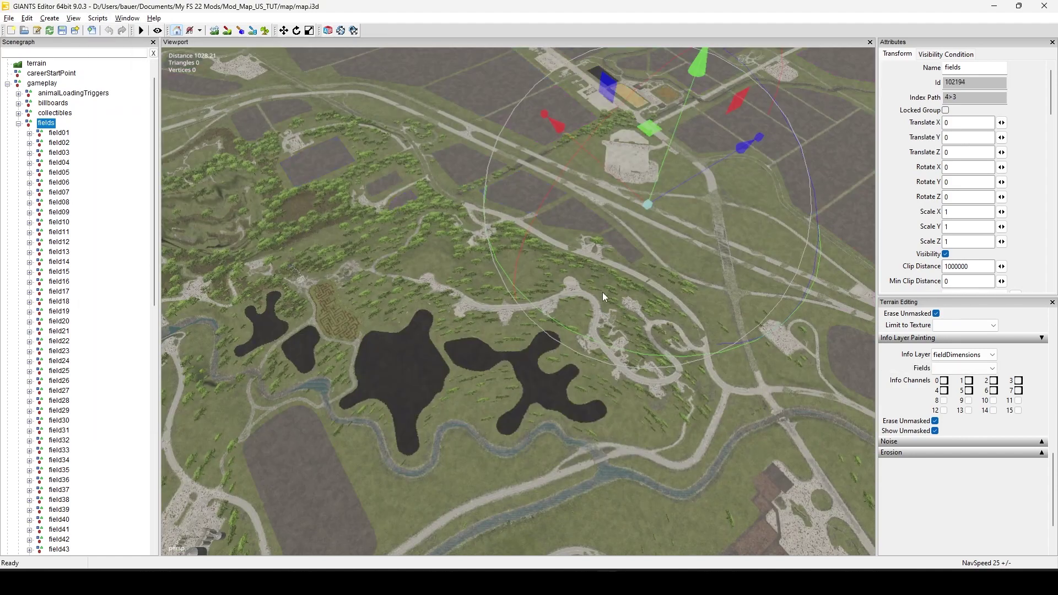
scroll(511, 347, up, 3)
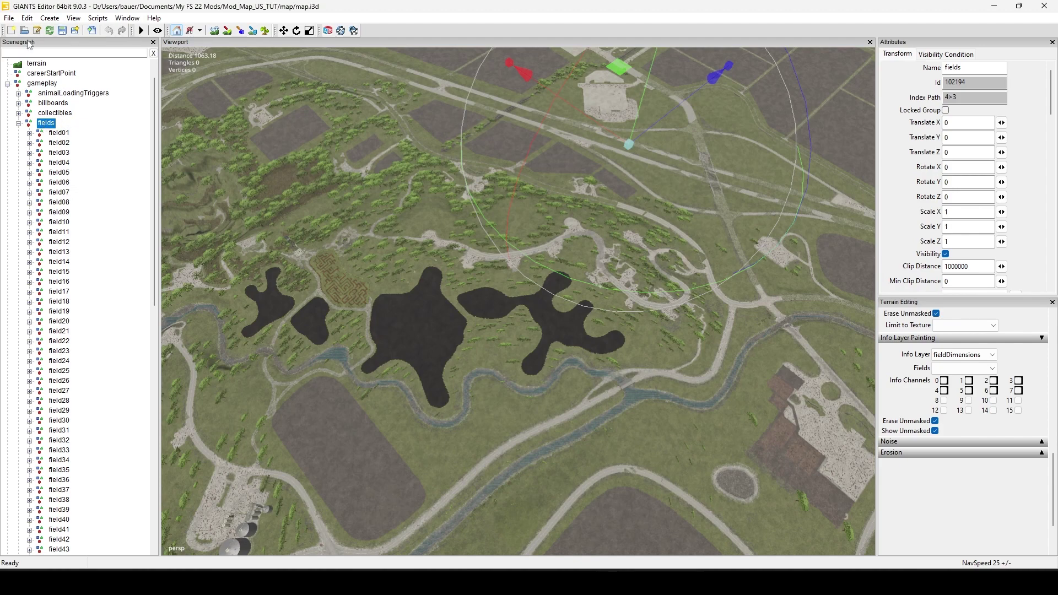
- Export the fields group with files over the existing fields.i3d, confirming the replacement
click(10, 20)
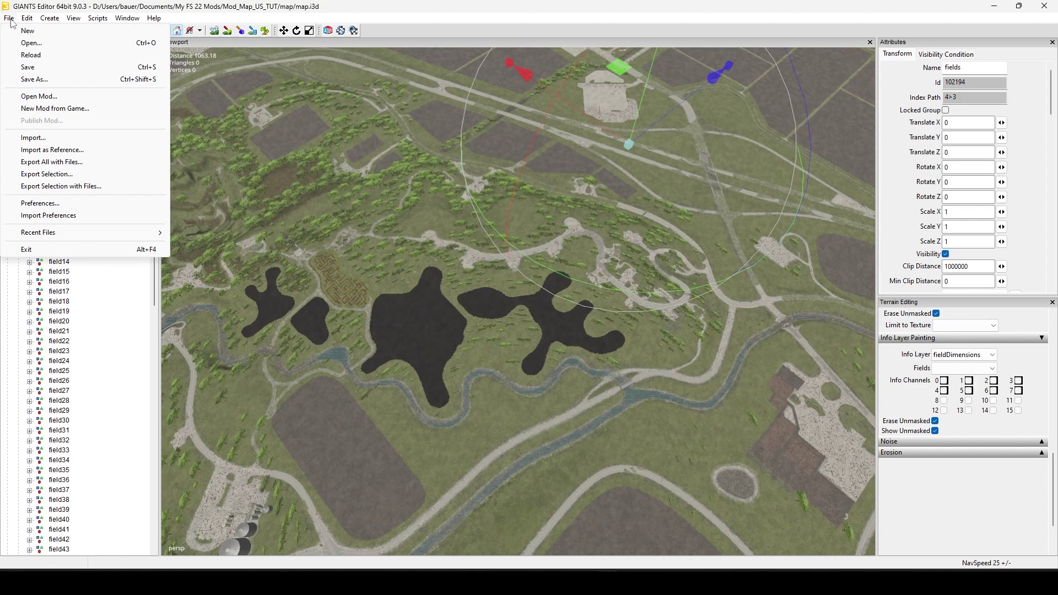
click(48, 186)
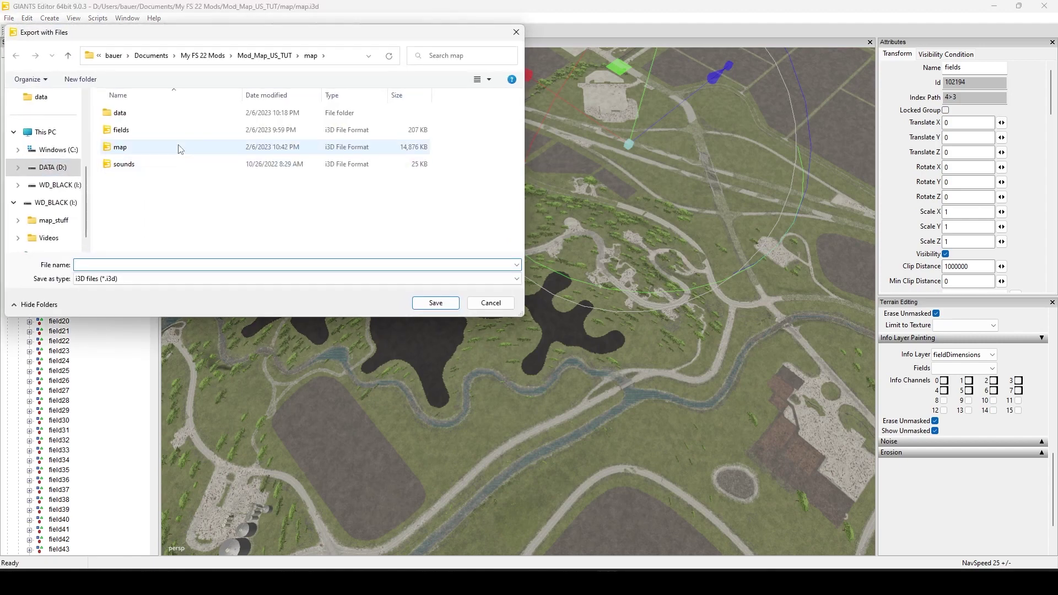
click(165, 131)
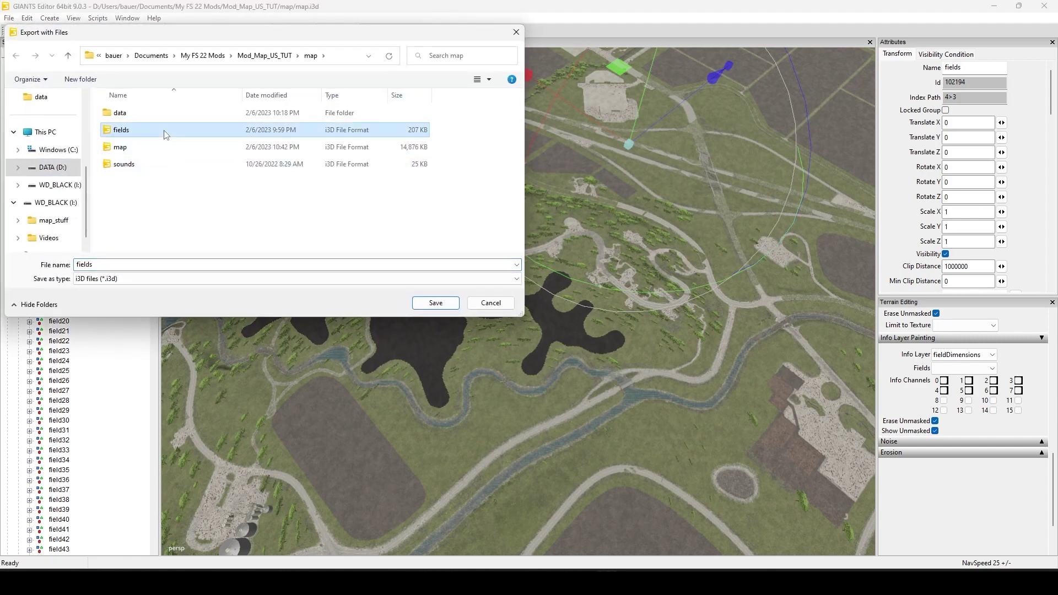
click(436, 304)
click(556, 291)
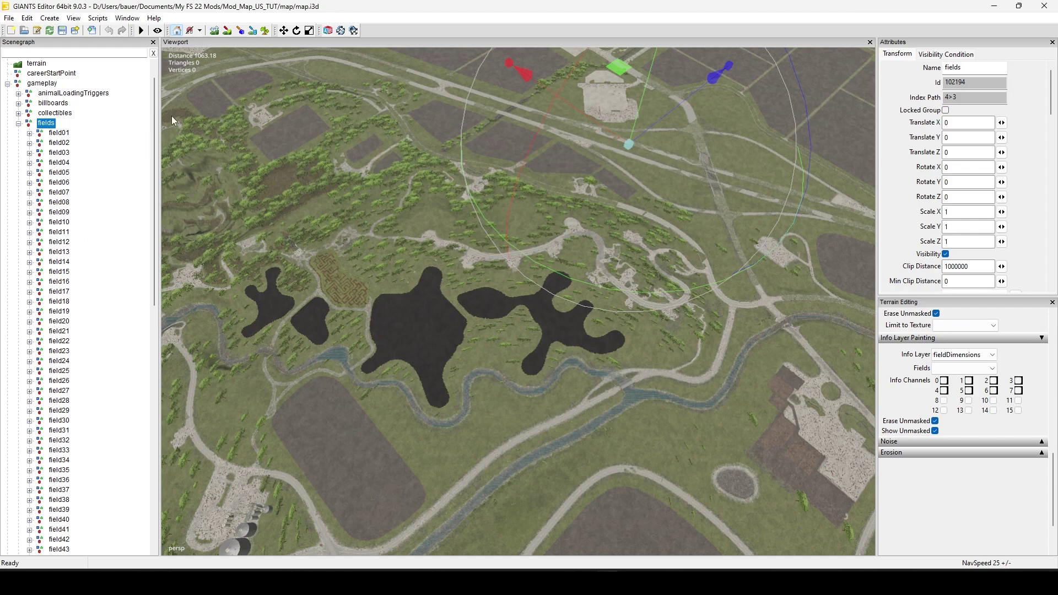
- Scroll the Scenegraph and tilt the camera to a top-down view of the lake field
drag(155, 105, 155, 269)
middle_drag(563, 310, 371, 445)
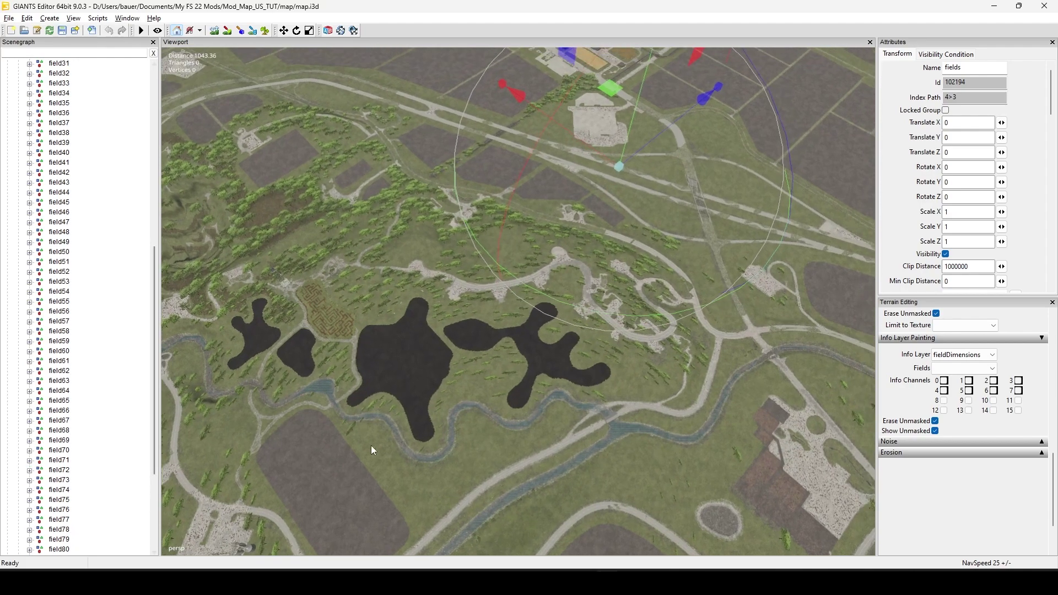
scroll(371, 445, up, 10)
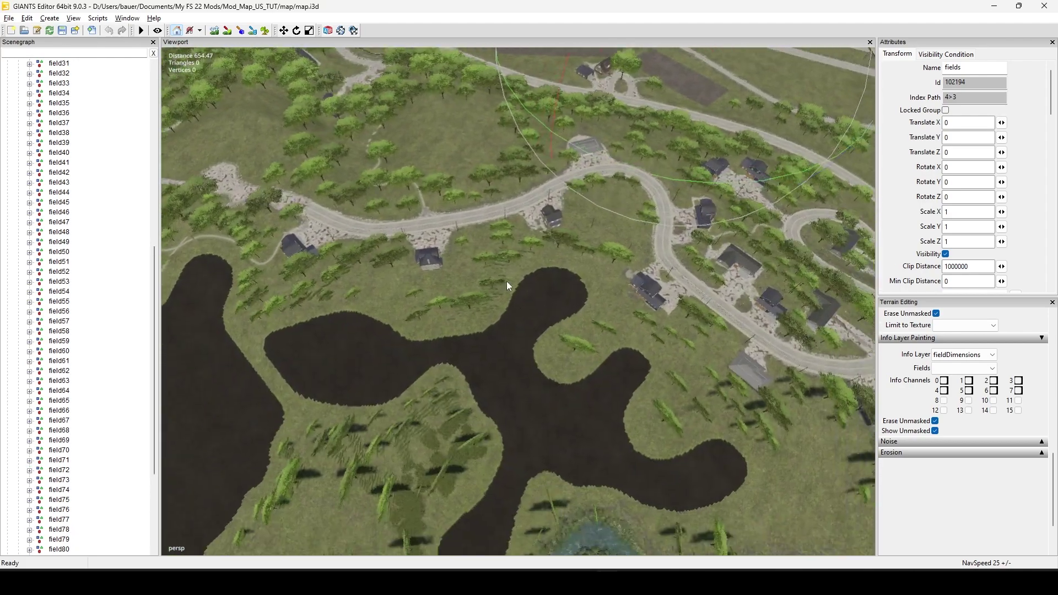
middle_drag(507, 281, 479, 409)
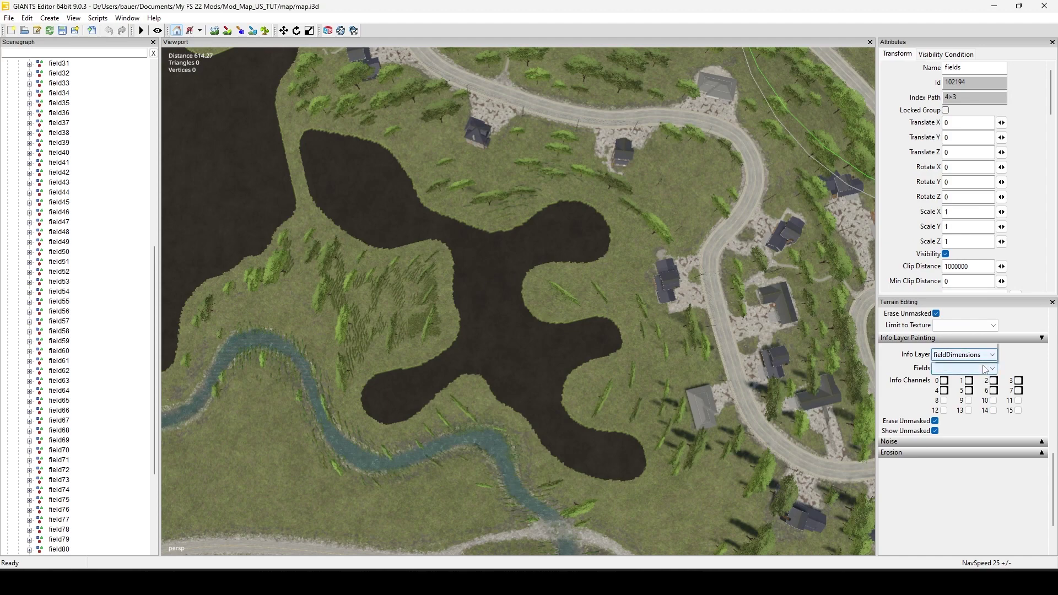
- Choose Field 83 in the Fields list and enable info layer painting
click(963, 368)
drag(992, 159, 991, 273)
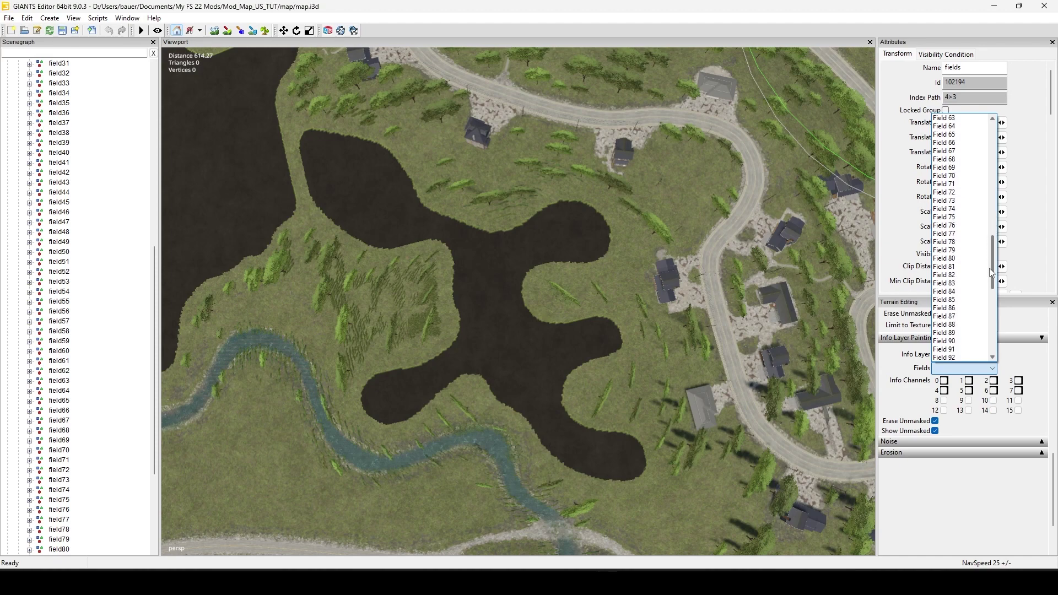
click(958, 283)
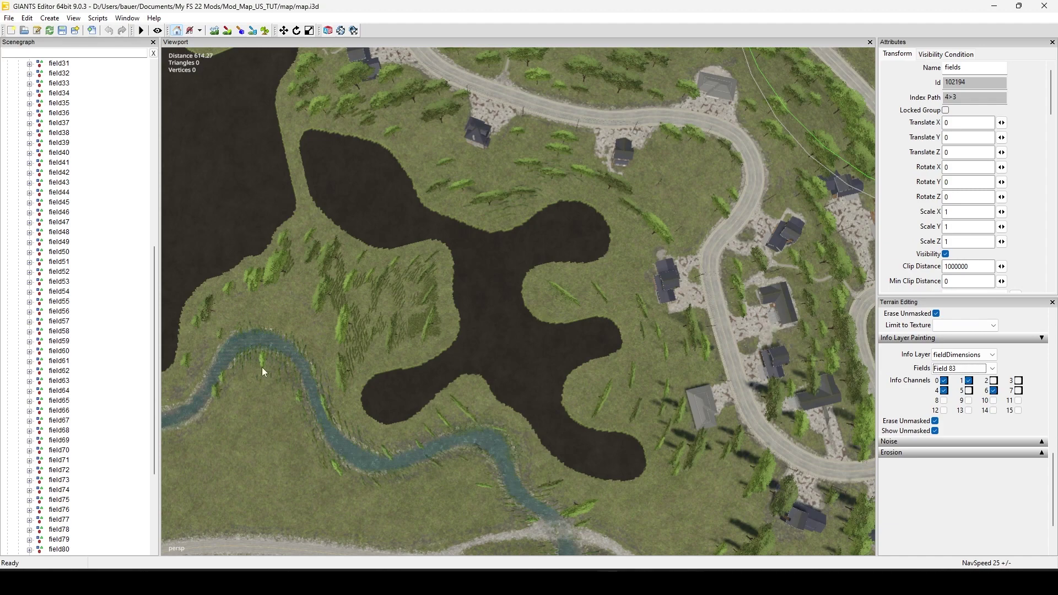
drag(154, 313, 181, 118)
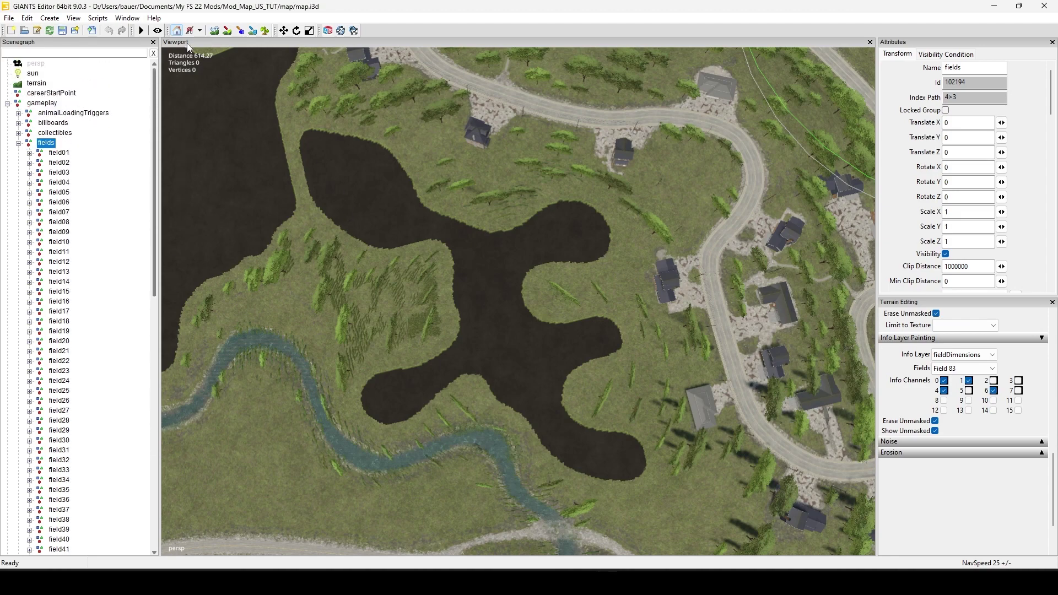
click(253, 30)
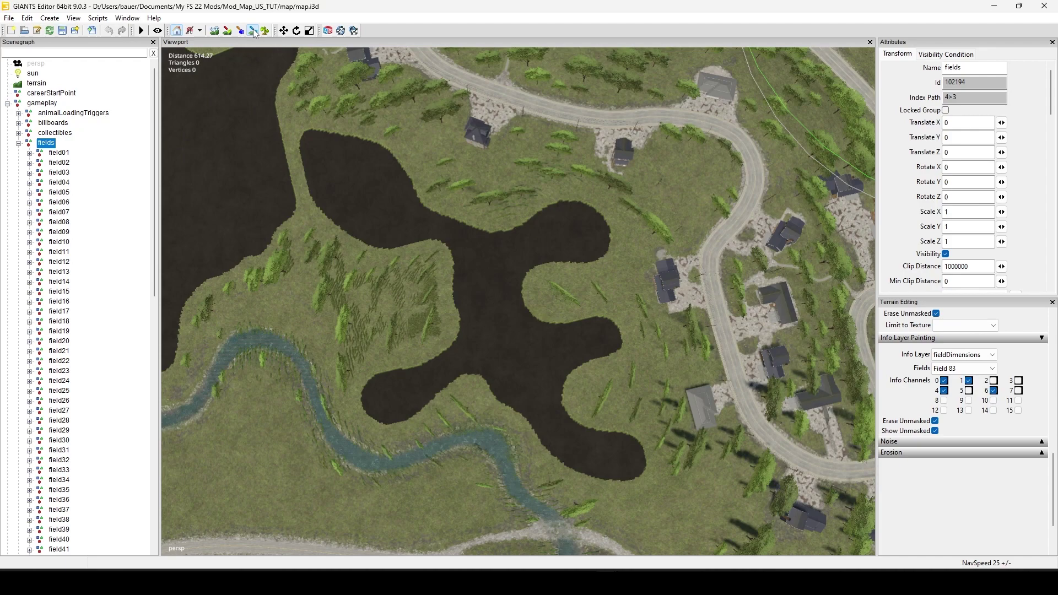
- Move the camera close, shrink the brush and paint Field 83 into the dark lobe
key(s)
key(d)
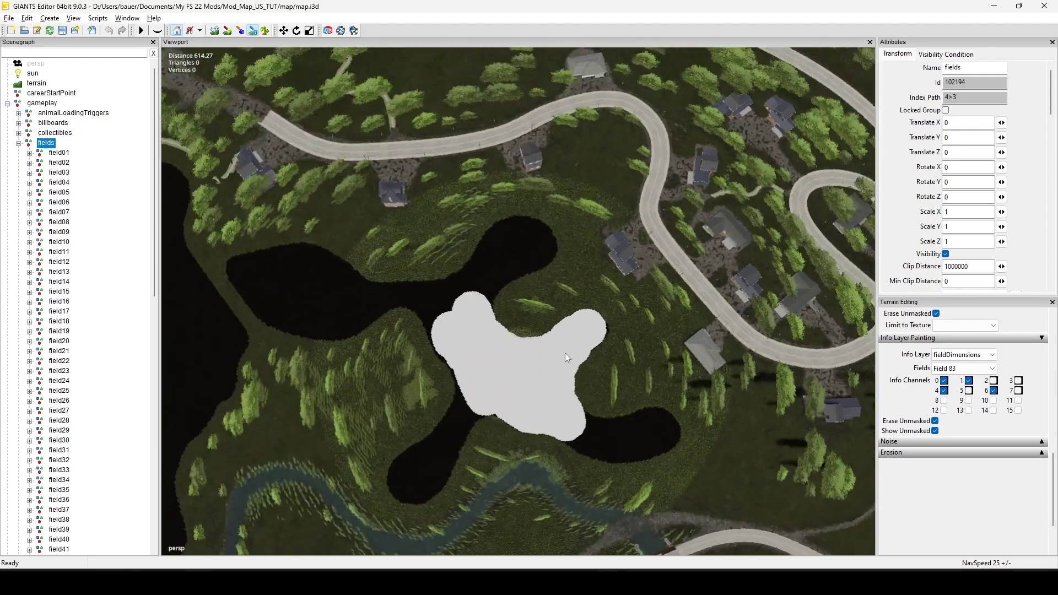
key(w)
key(d)
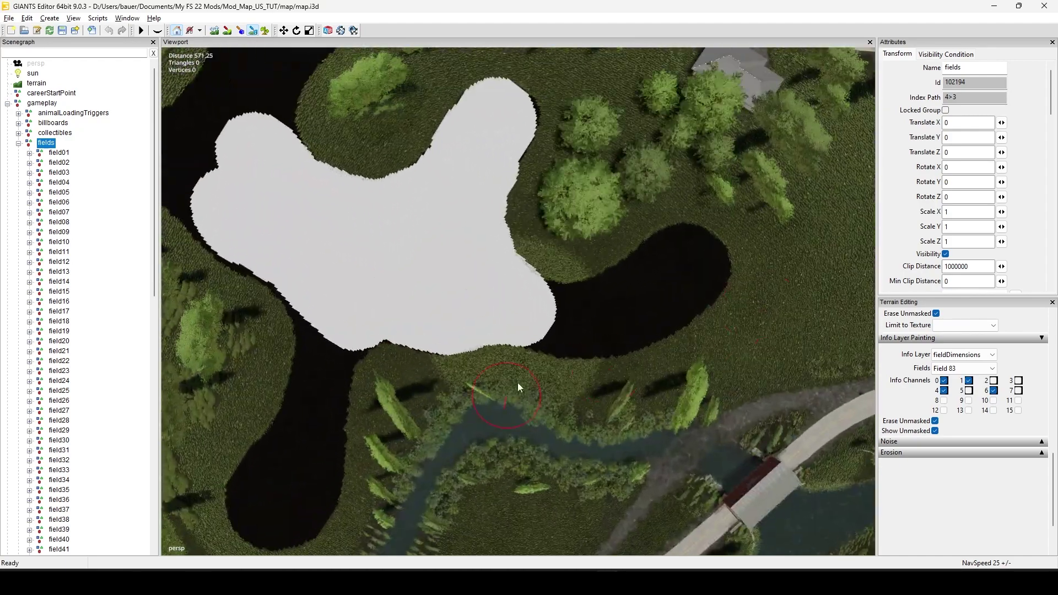
ctrl+scroll(423, 347, down, 3)
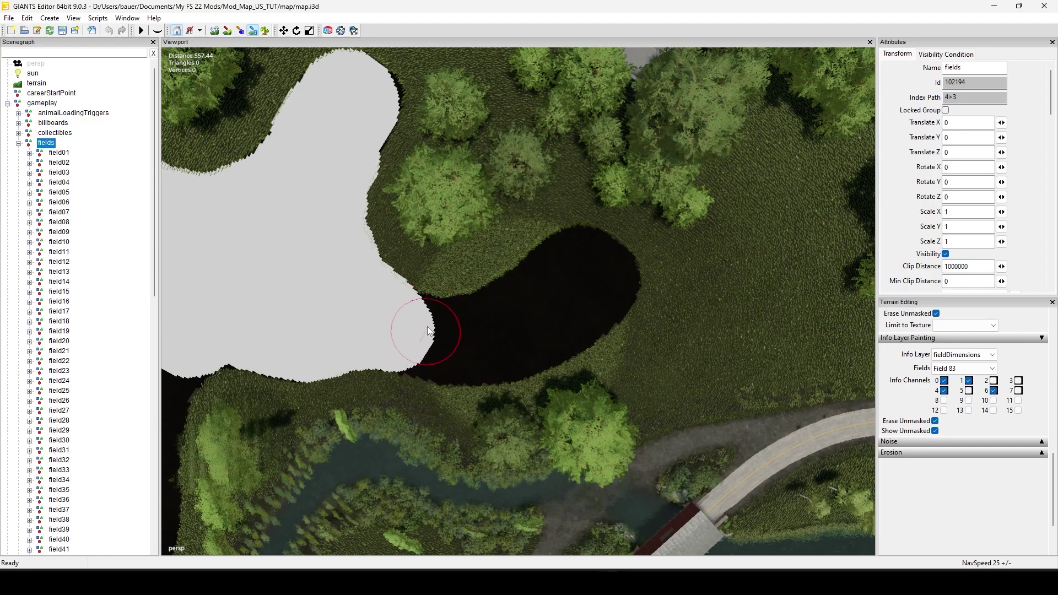
drag(421, 356, 447, 335)
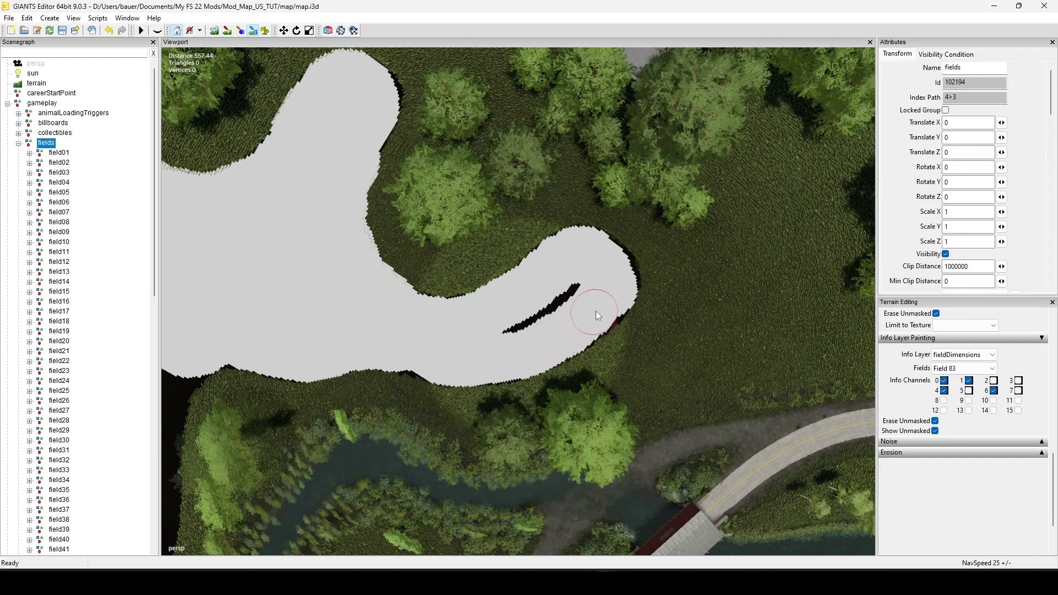
- Paint over the missed dark strokes and the black spot inside Field 83
drag(573, 296, 500, 329)
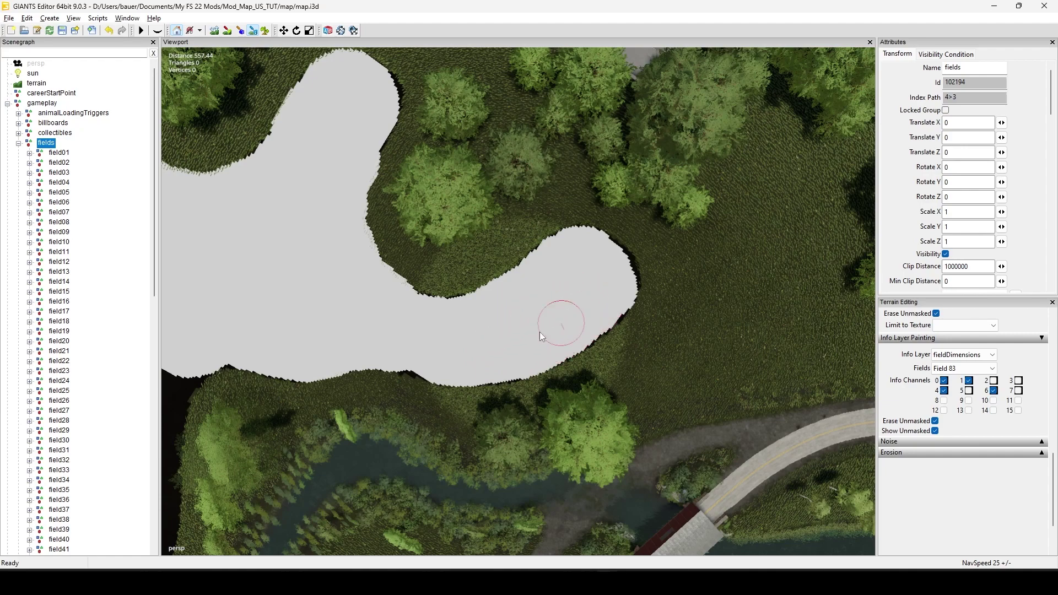
mouse_move(540, 331)
middle_down()
mouse_move(484, 304)
mouse_move(422, 401)
mouse_move(643, 218)
mouse_move(541, 324)
mouse_move(321, 340)
mouse_move(431, 373)
mouse_move(420, 236)
middle_up()
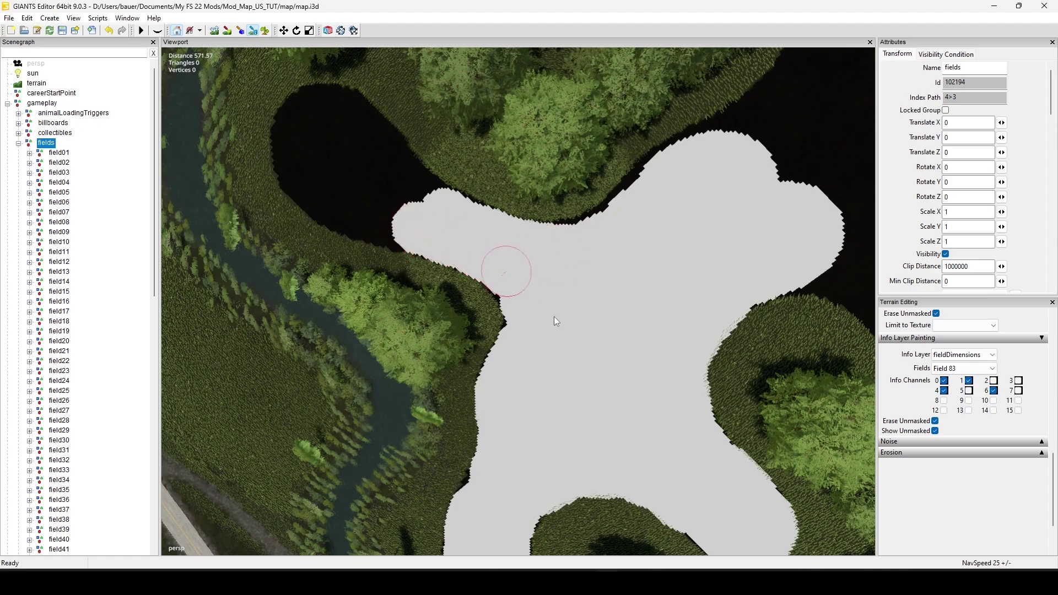
middle_drag(554, 316, 452, 369)
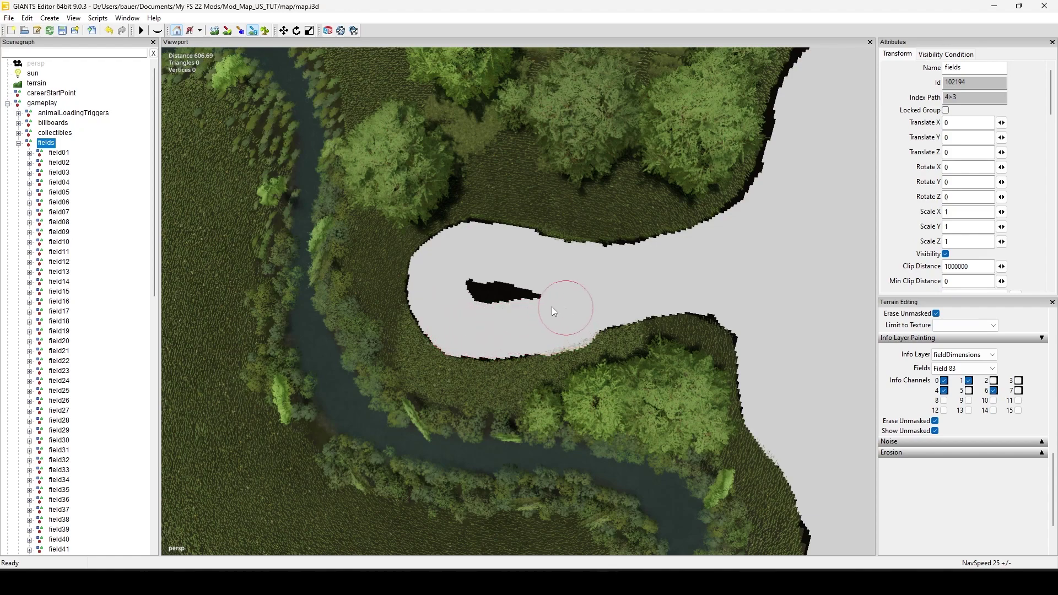
drag(551, 306, 480, 299)
mouse_move(480, 299)
right_down()
mouse_move(712, 366)
mouse_move(636, 340)
mouse_move(723, 268)
mouse_move(606, 376)
mouse_move(604, 453)
mouse_move(781, 345)
mouse_move(741, 287)
mouse_move(355, 406)
mouse_move(569, 416)
mouse_move(710, 358)
mouse_move(472, 424)
mouse_move(528, 356)
mouse_move(467, 379)
mouse_move(381, 362)
right_up()
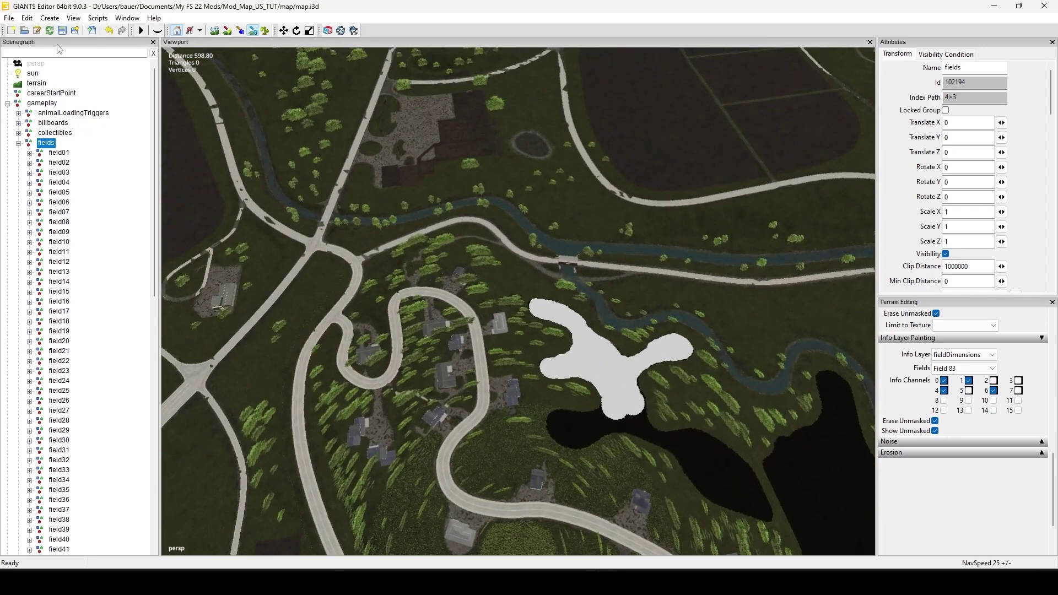
- Save the map and review the NEW Field Dimensions with bitmap script (FD2.lua) in the Script Editor
key(ctrl+s)
click(107, 21)
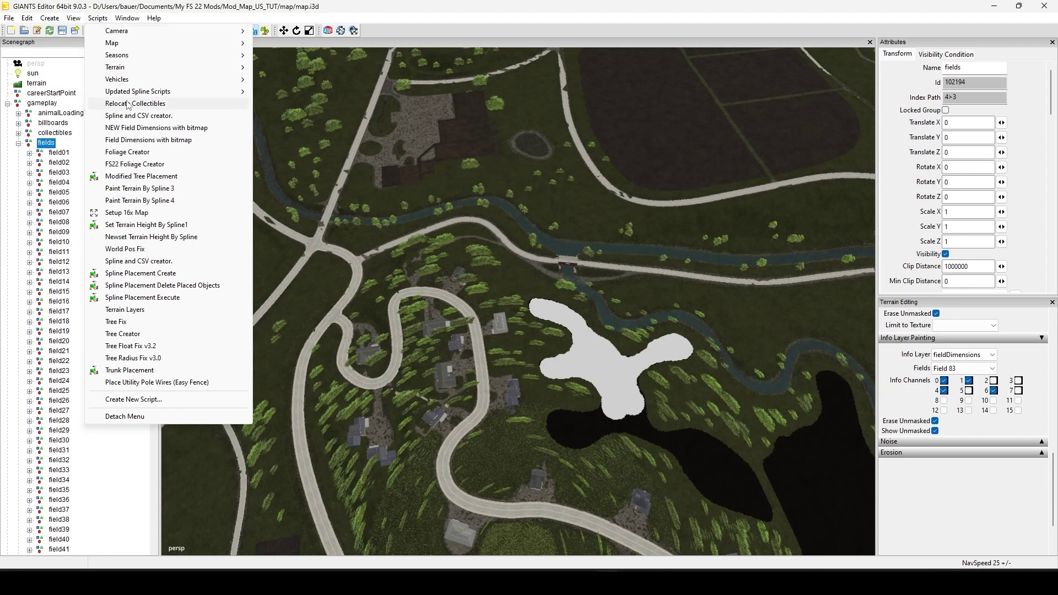
mouse_move(127, 18)
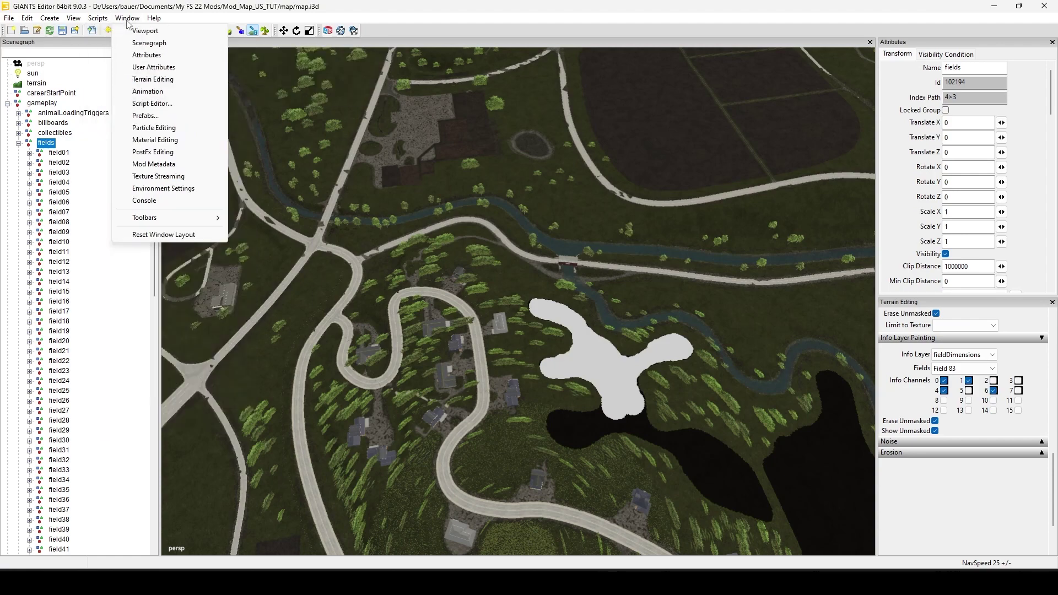
click(152, 103)
click(67, 152)
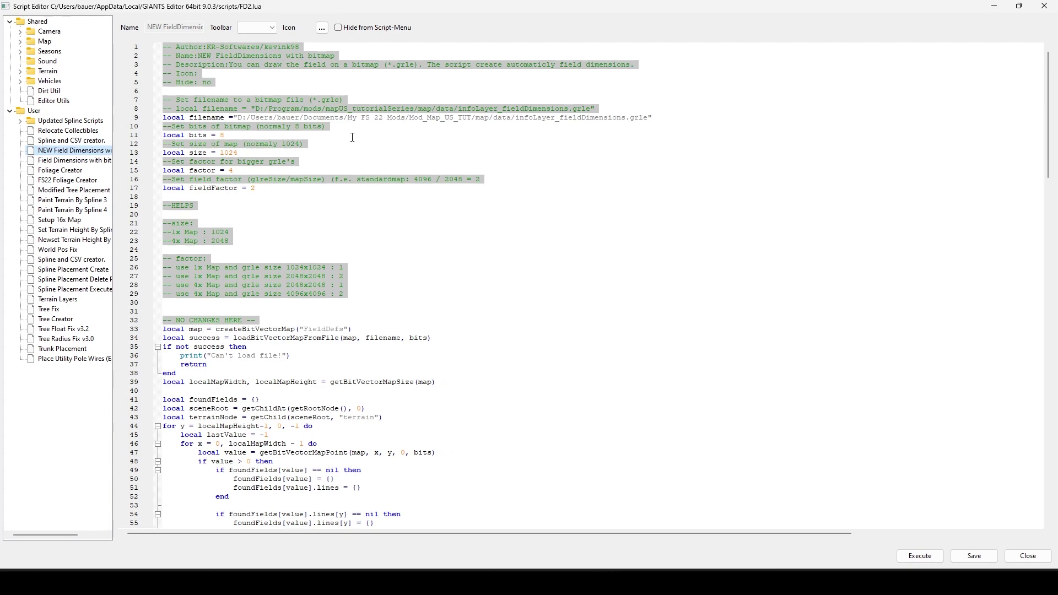
scroll(614, 170, down, 8)
scroll(597, 189, up, 8)
- Back in the viewport, erase the protruding lobe of the Field 83 area
click(1043, 5)
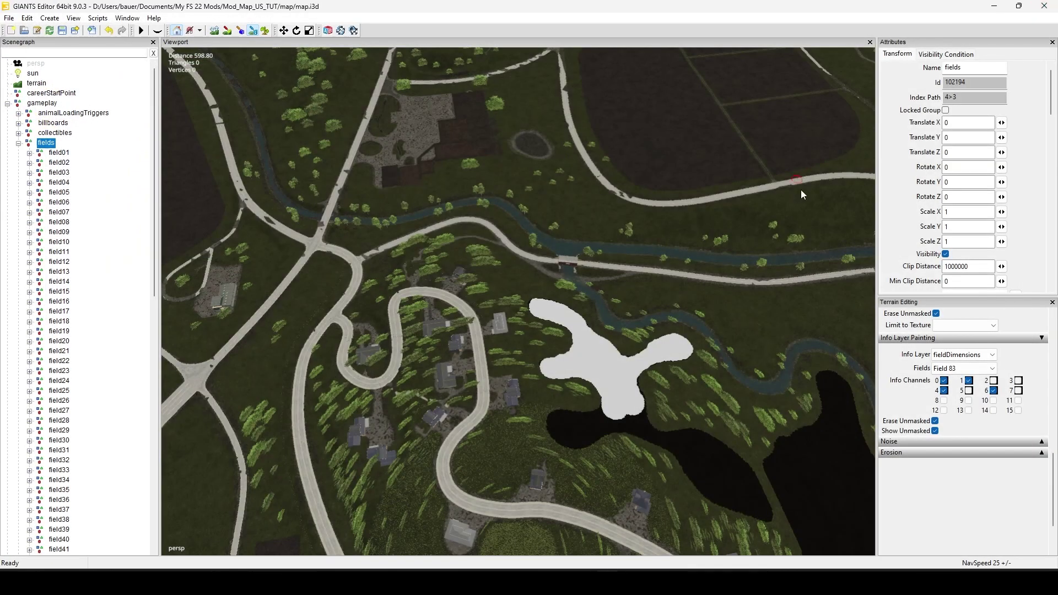
right_drag(619, 280, 831, 199)
mouse_move(609, 192)
right_down()
mouse_move(480, 340)
mouse_move(524, 349)
mouse_move(467, 416)
mouse_move(583, 344)
mouse_move(577, 420)
right_up()
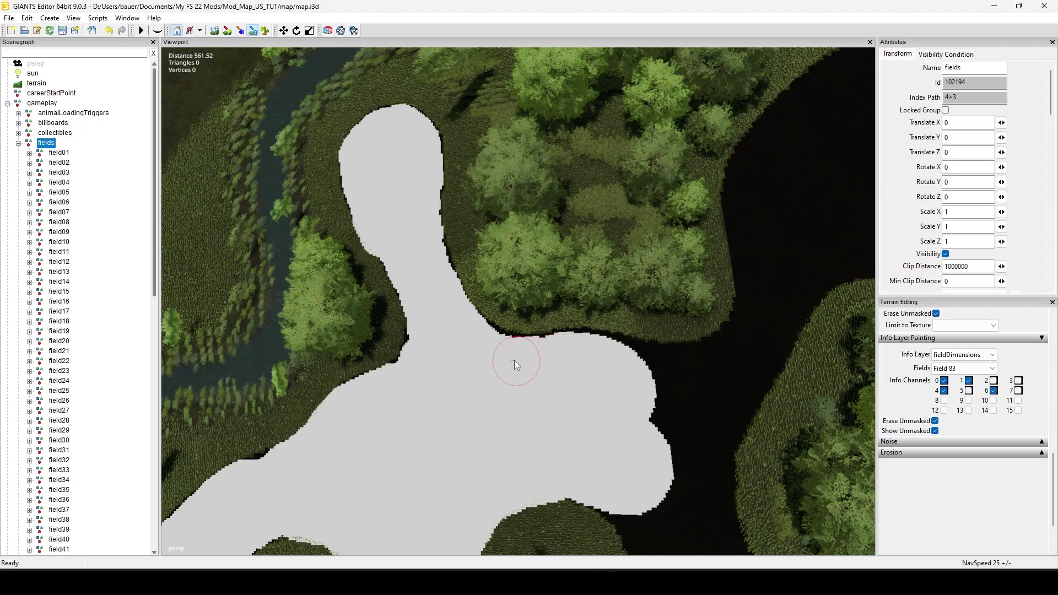
mouse_move(531, 383)
right_down()
mouse_move(577, 417)
mouse_move(564, 424)
mouse_move(557, 322)
mouse_move(474, 388)
right_up()
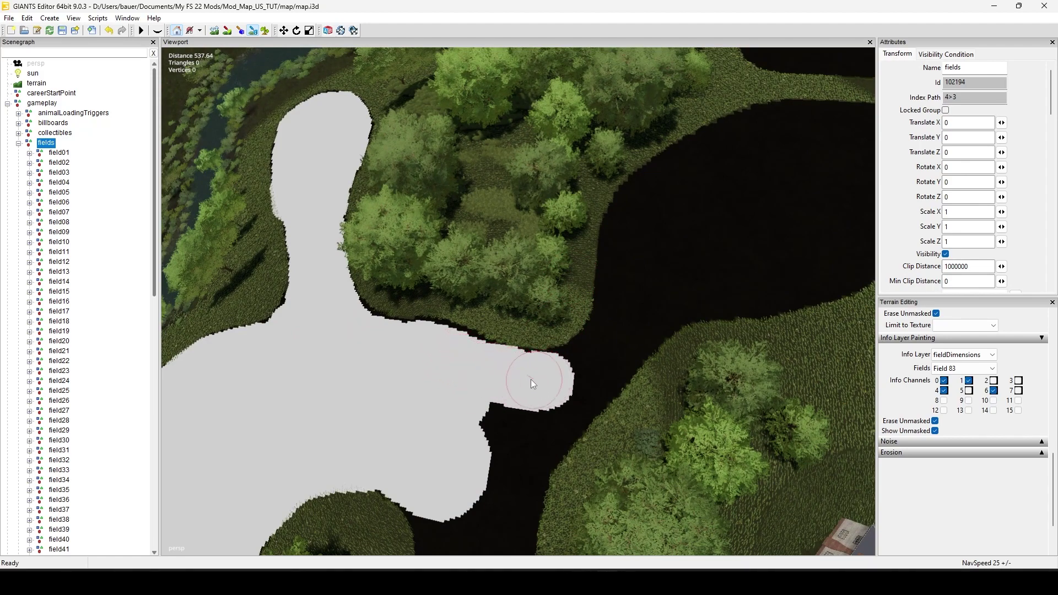
ctrl+drag(520, 375, 531, 401)
mouse_move(623, 466)
right_down()
mouse_move(477, 449)
mouse_move(470, 268)
right_up()
- Fill the bottom notch and the dark notches beside the left lobe along Field 83's edges
mouse_move(504, 318)
right_down()
mouse_move(573, 520)
mouse_move(584, 420)
mouse_move(527, 388)
right_up()
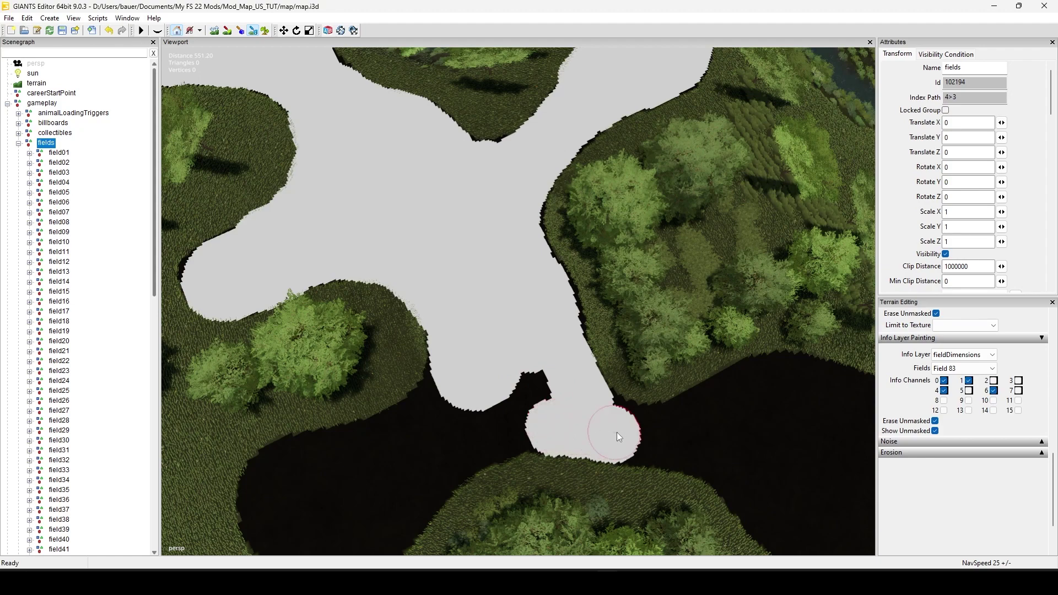
mouse_move(618, 437)
mouse_down()
mouse_move(634, 436)
mouse_move(567, 420)
mouse_move(536, 395)
mouse_up()
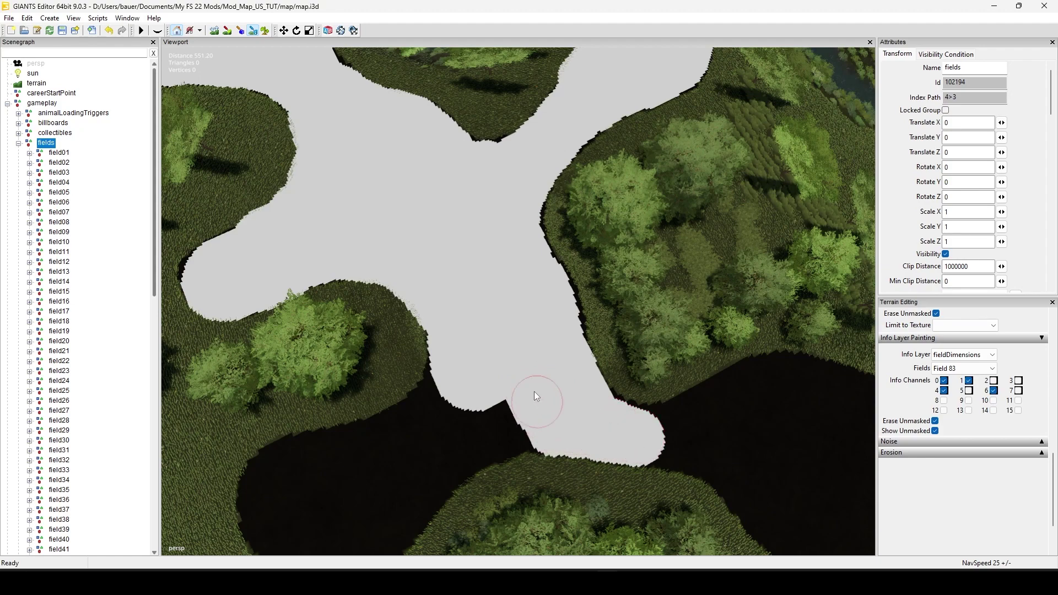
mouse_move(504, 405)
right_down()
mouse_move(471, 369)
mouse_move(494, 318)
mouse_move(472, 355)
right_up()
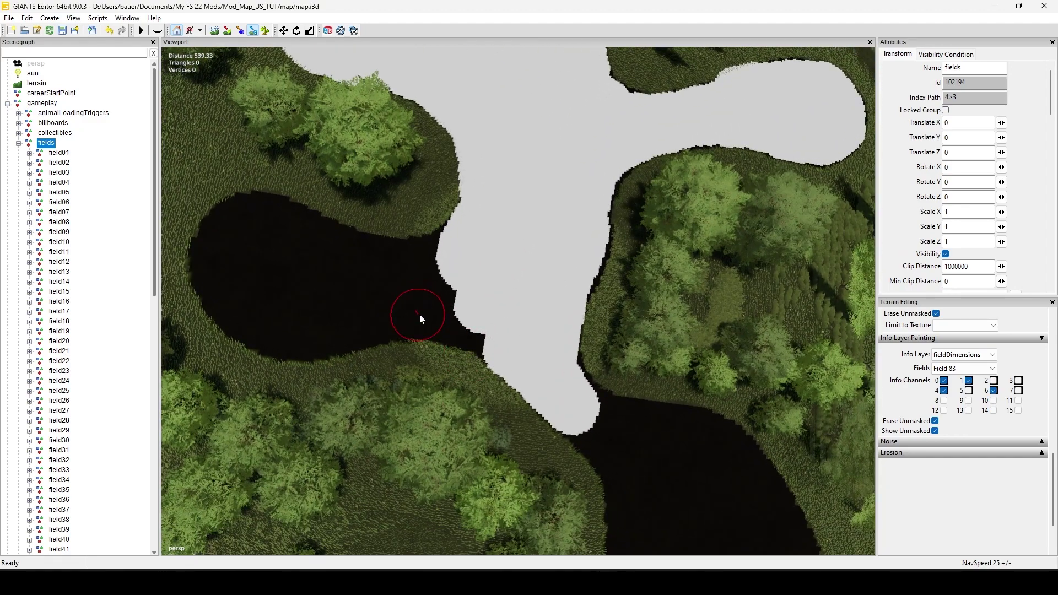
drag(463, 326, 500, 339)
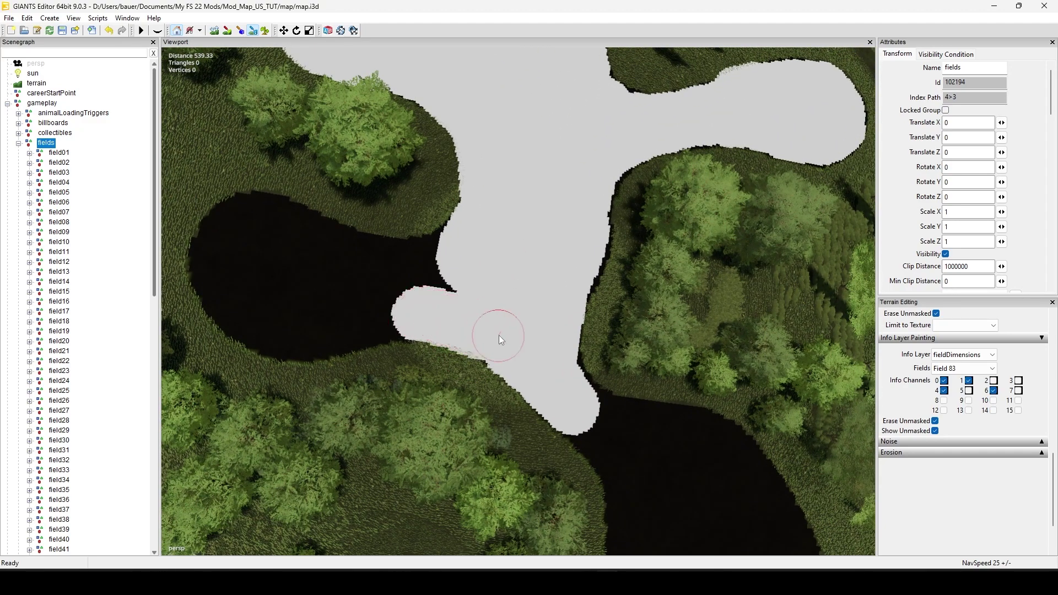
mouse_move(438, 305)
mouse_down()
mouse_move(435, 271)
mouse_move(446, 262)
mouse_up()
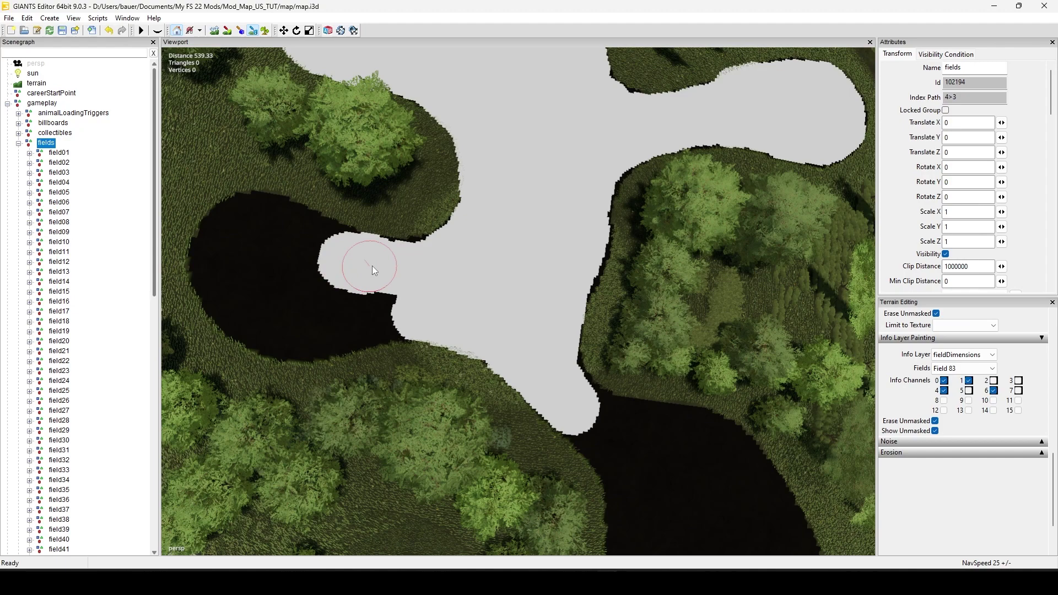
drag(383, 263, 362, 290)
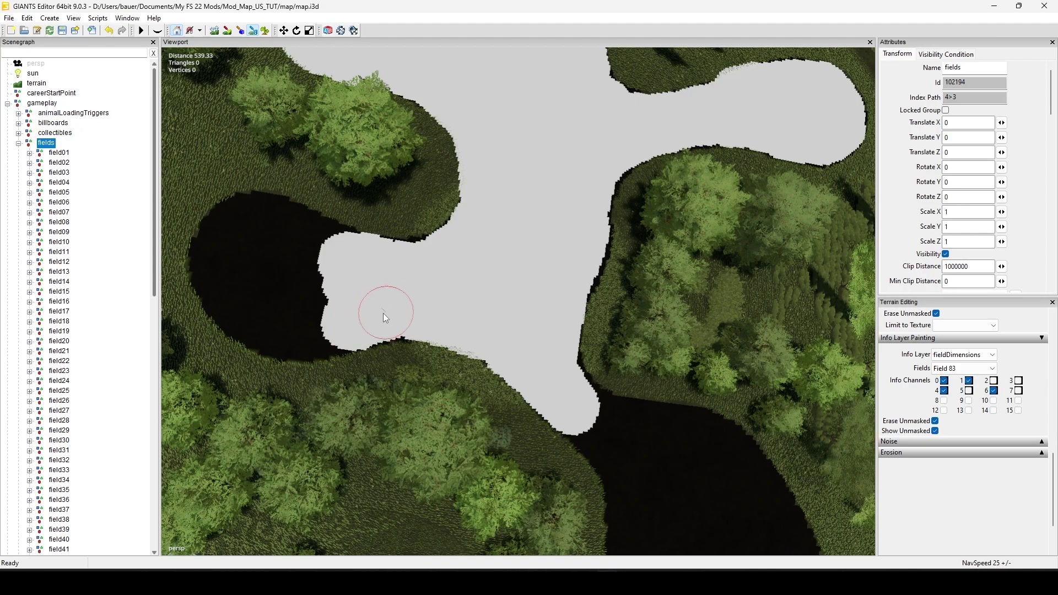
middle_drag(392, 298, 547, 330)
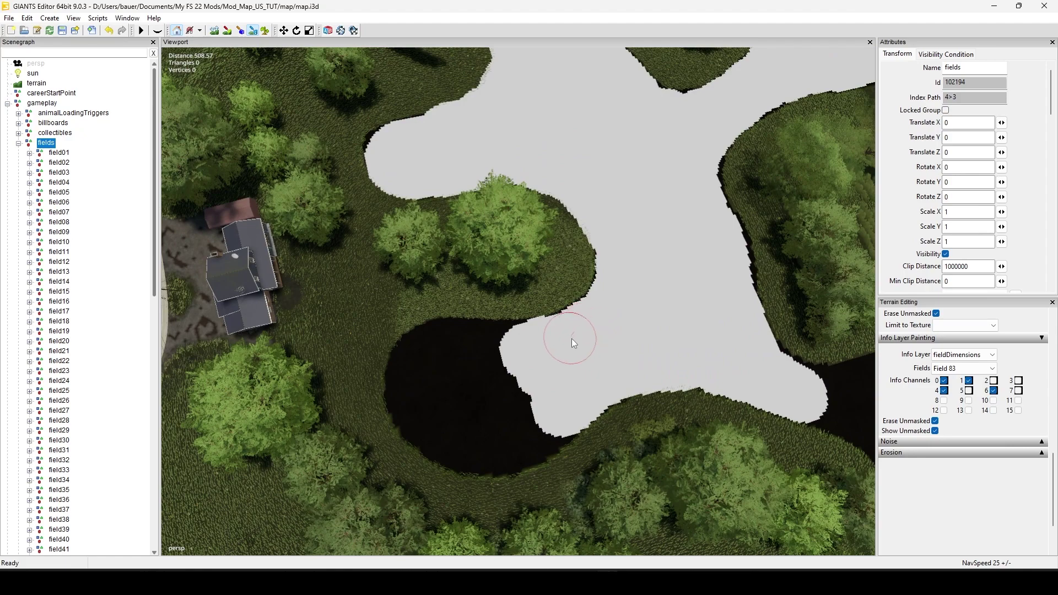
mouse_move(485, 392)
right_down()
mouse_move(657, 343)
mouse_move(576, 291)
mouse_move(535, 395)
mouse_move(444, 360)
right_up()
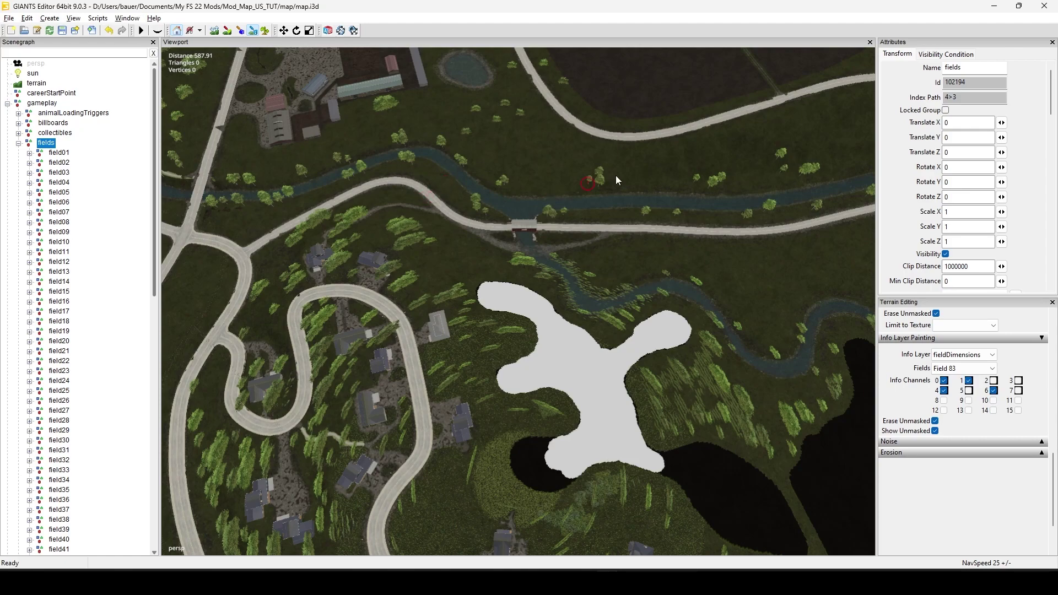
scroll(616, 175, down, 3)
mouse_move(265, 415)
right_down()
mouse_move(524, 340)
mouse_move(559, 477)
mouse_move(639, 359)
mouse_move(437, 414)
mouse_move(620, 375)
mouse_move(632, 329)
mouse_move(261, 388)
mouse_move(551, 344)
mouse_move(659, 357)
mouse_move(616, 332)
mouse_move(532, 369)
mouse_move(507, 366)
right_up()
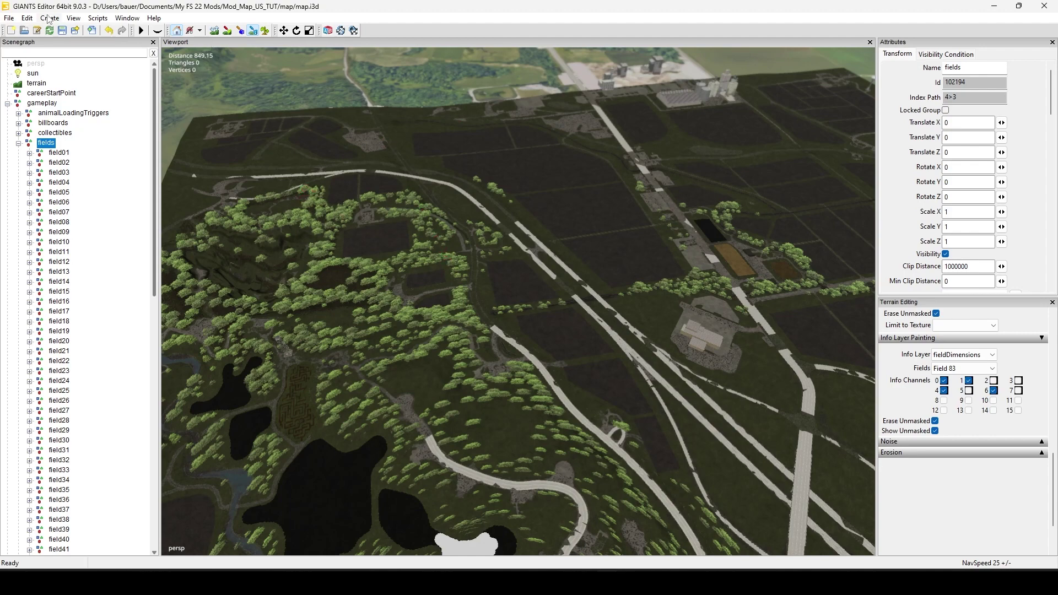
- Run NEW Field Dimensions with bitmap, select the generated field083 and view it top-down
click(98, 18)
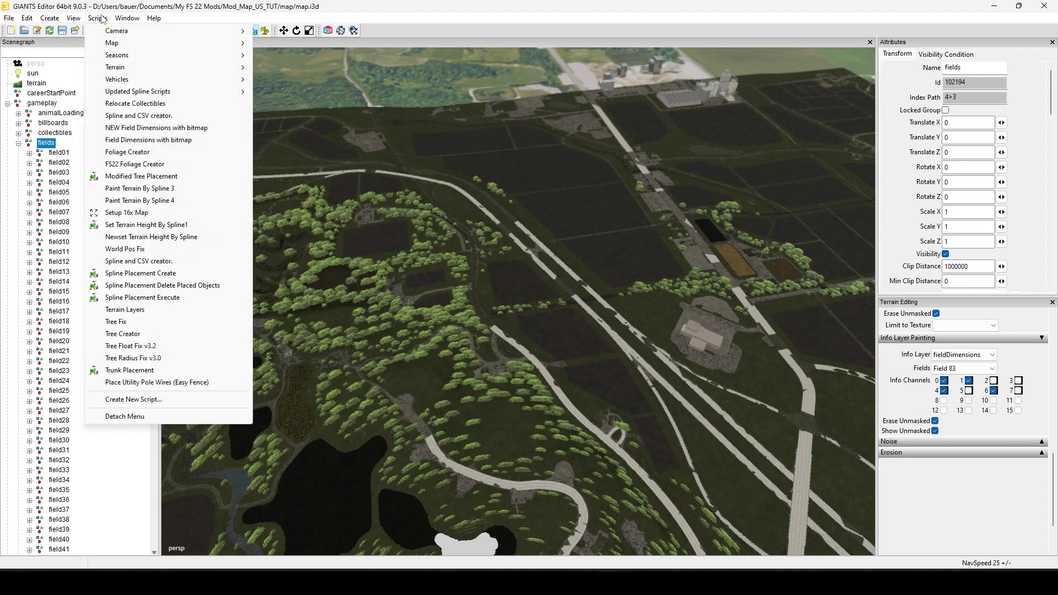
click(140, 132)
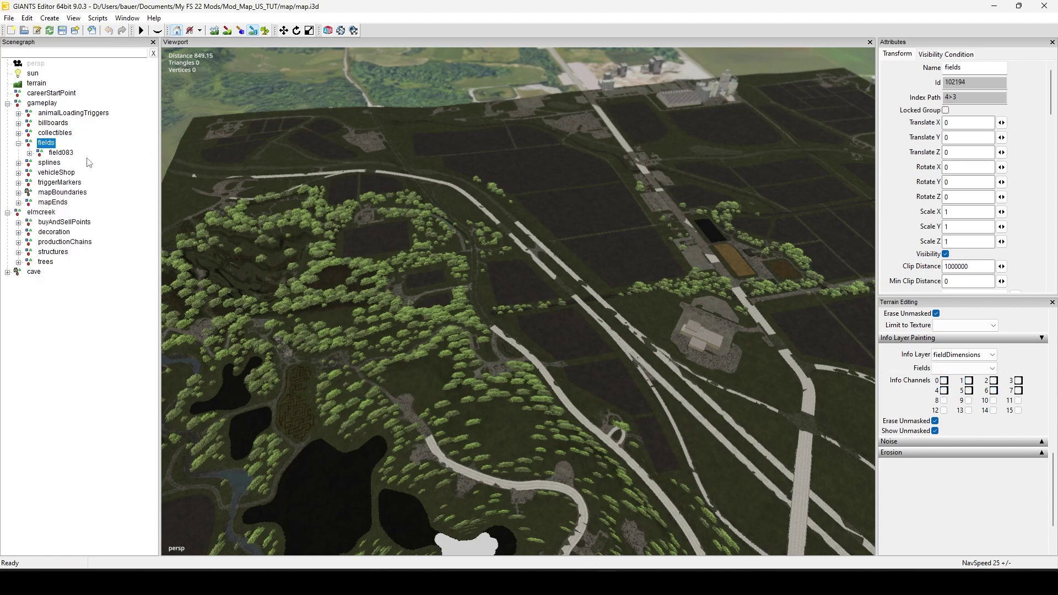
click(65, 153)
right_drag(523, 210, 576, 290)
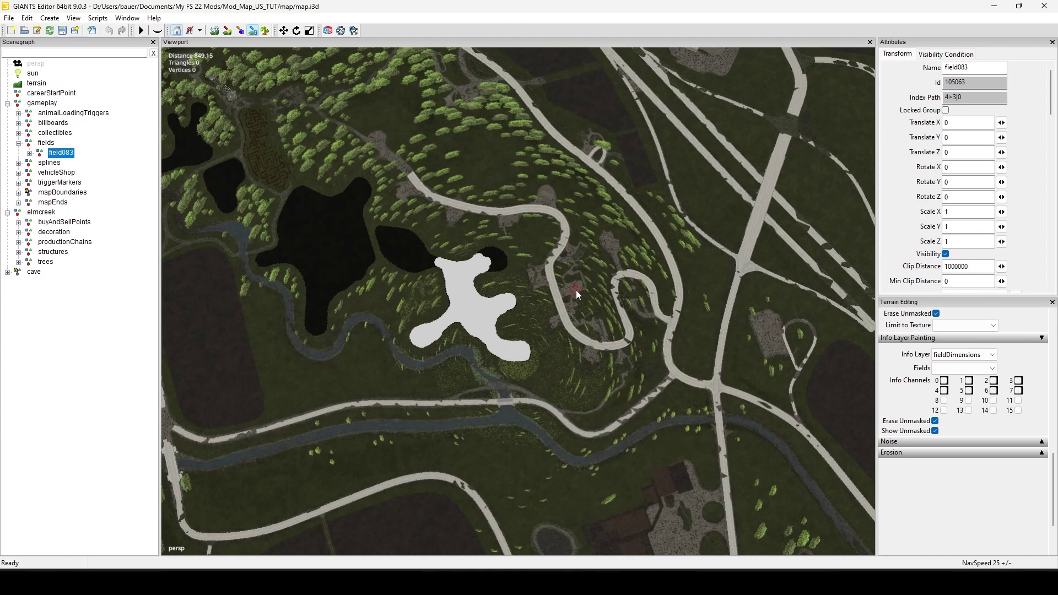
mouse_move(510, 582)
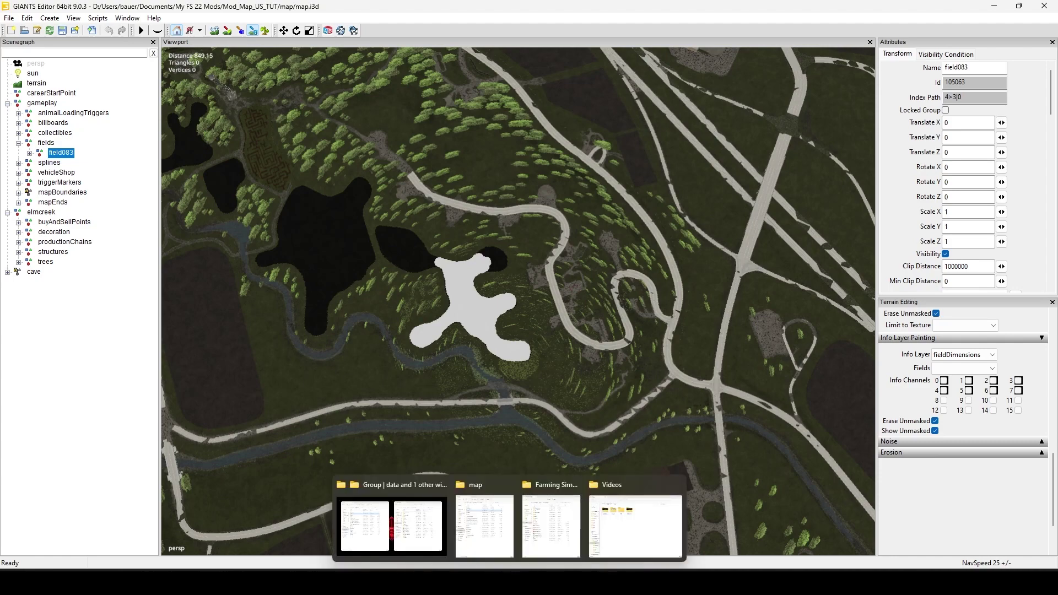
- Drag fields.i3d from the Explorer map folder into the GIANTS Editor viewport, then minimise Explorer
click(510, 543)
click(114, 142)
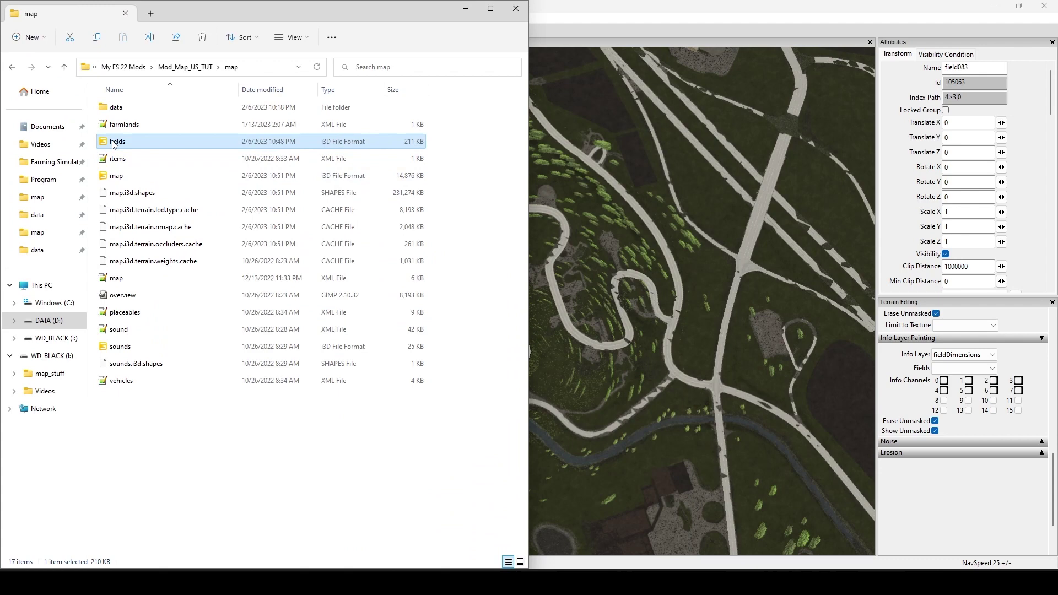
drag(114, 144, 636, 411)
click(466, 10)
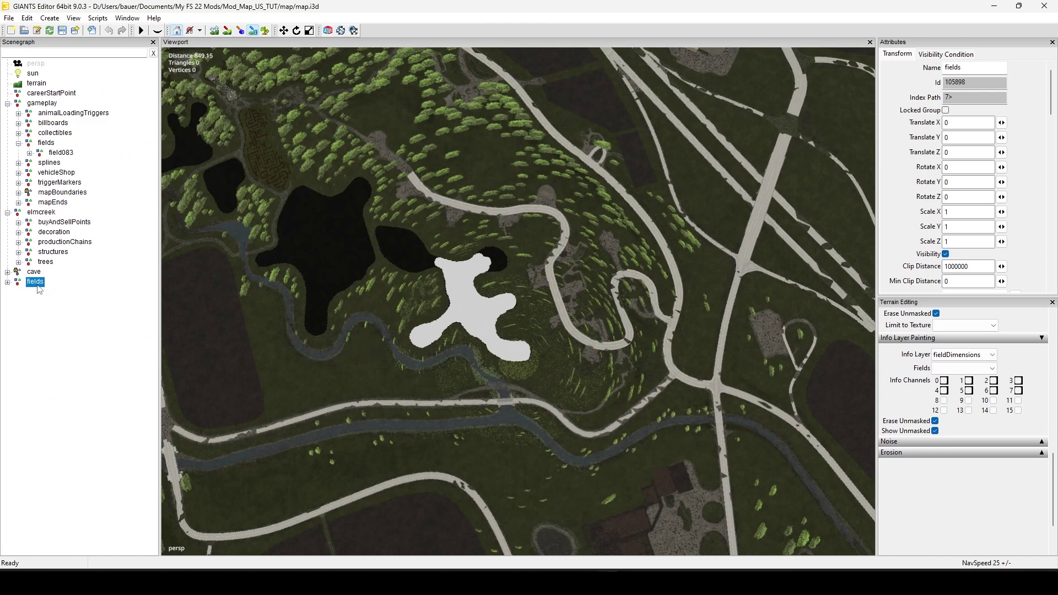
- Move the imported fields group into gameplay, put field083 in it, delete the old group and save
drag(38, 287, 107, 145)
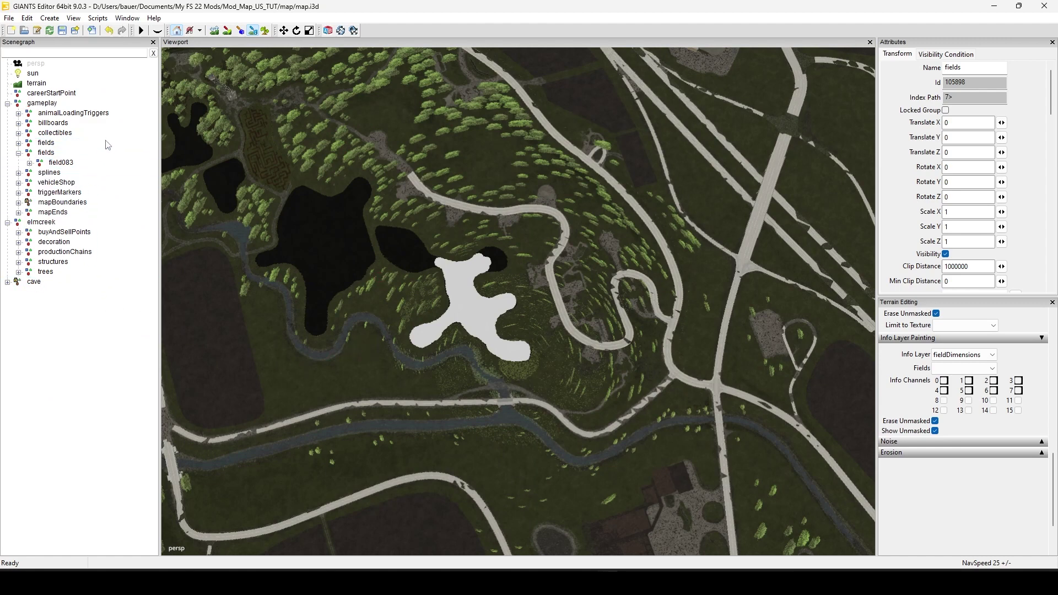
click(61, 165)
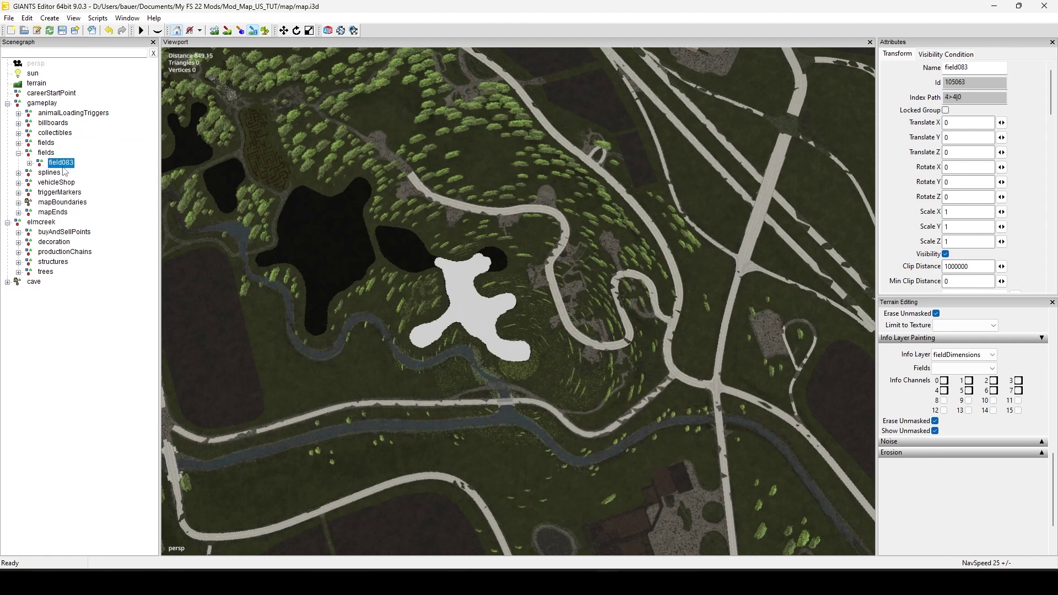
drag(68, 166, 55, 145)
click(46, 153)
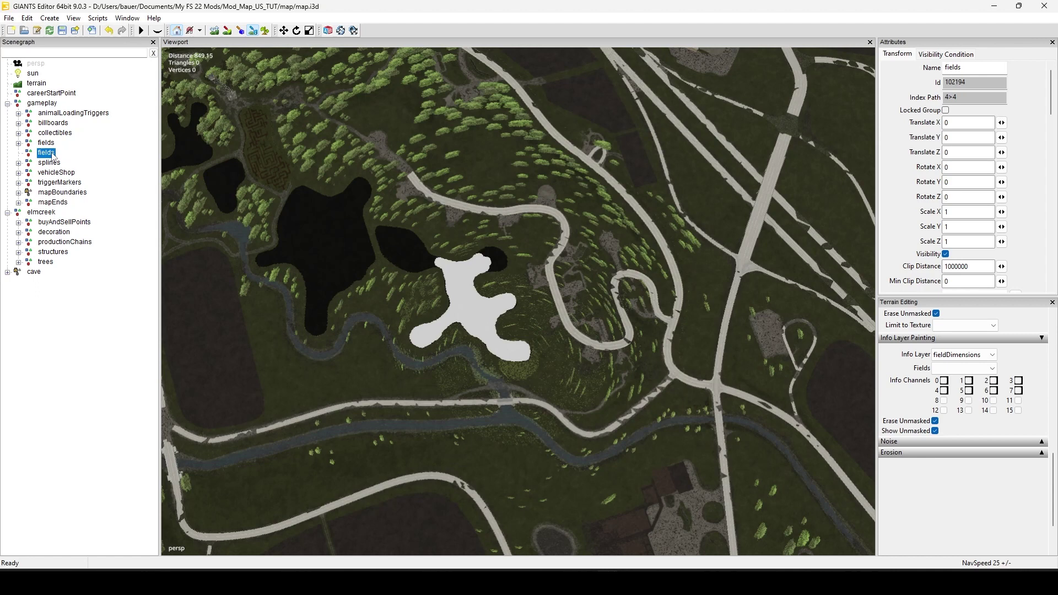
key(Delete)
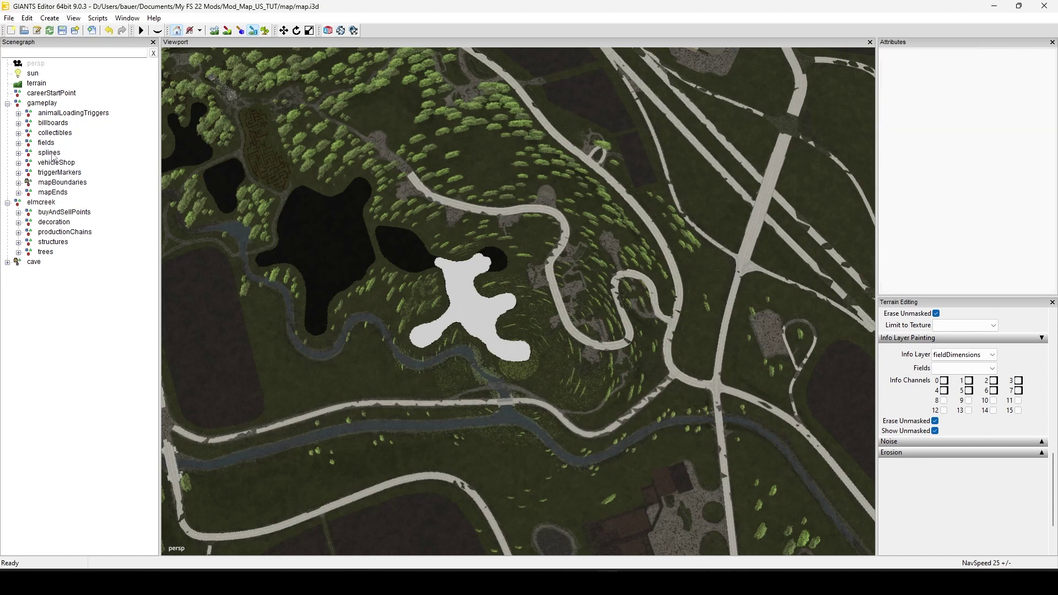
click(45, 143)
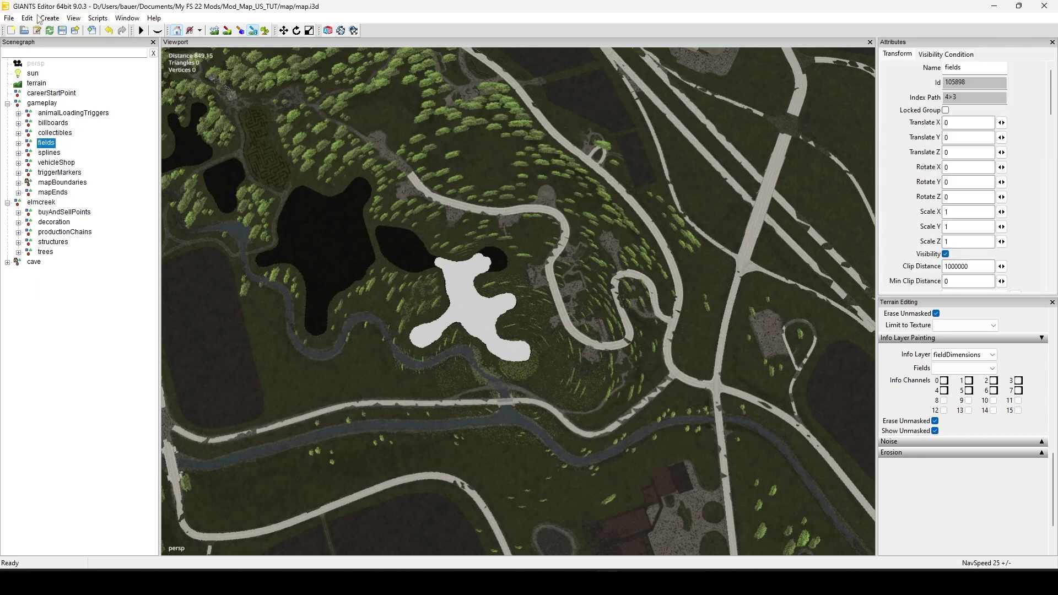
click(62, 30)
- Hide the info layer paint overlay and turn Toggle Render Field Areas back on over the lakes
scroll(534, 353, down, 5)
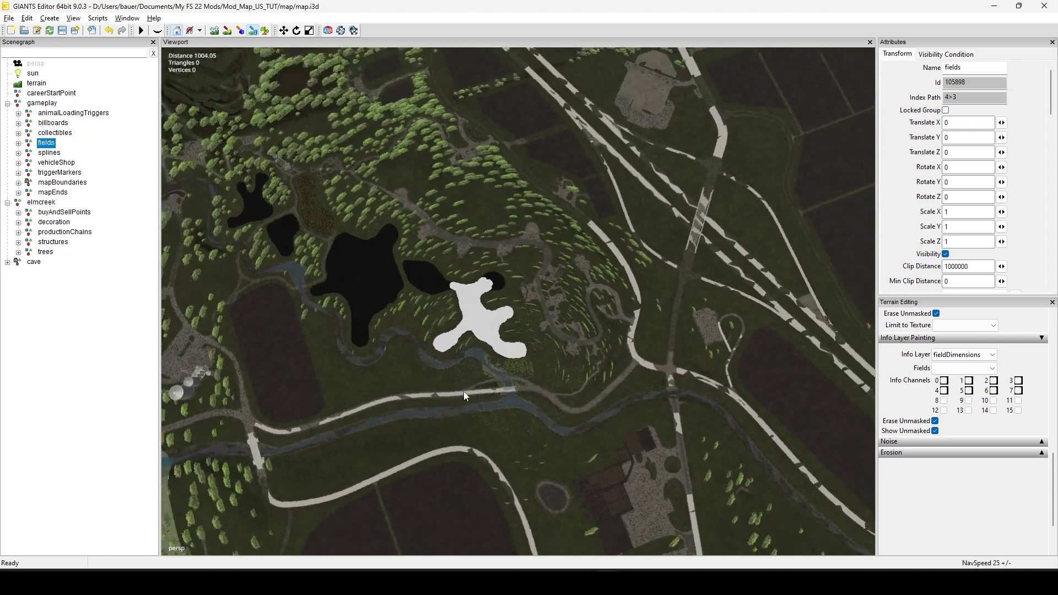
right_drag(464, 391, 331, 333)
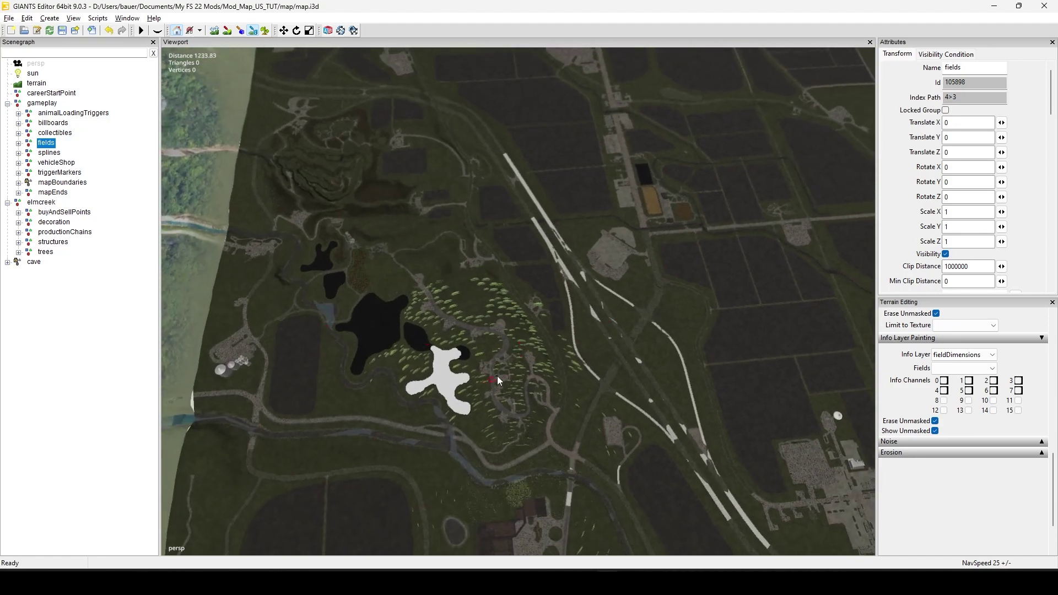
right_drag(405, 408, 491, 359)
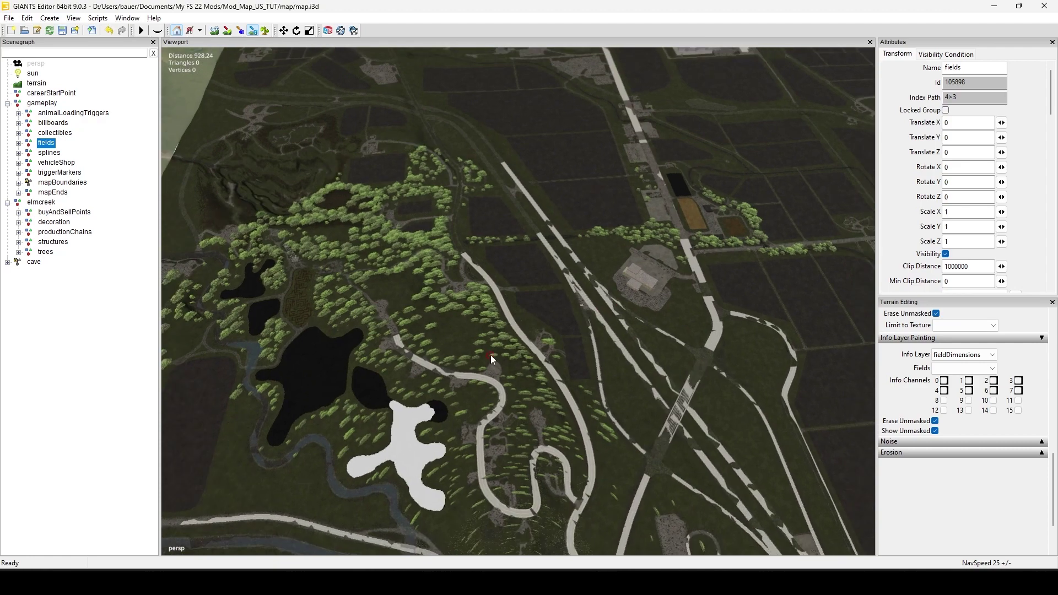
click(253, 31)
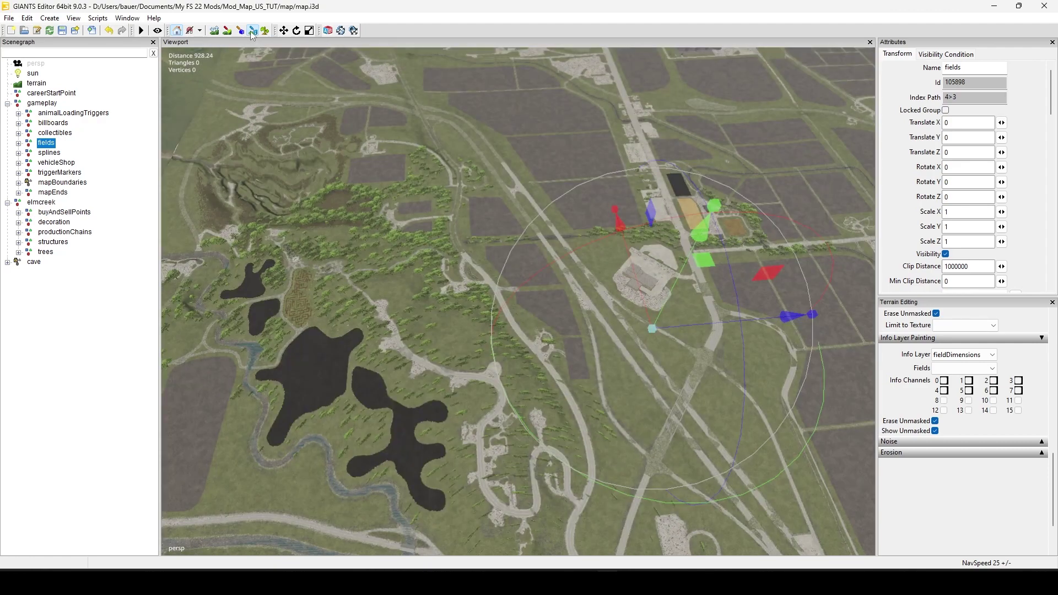
click(98, 18)
mouse_move(119, 43)
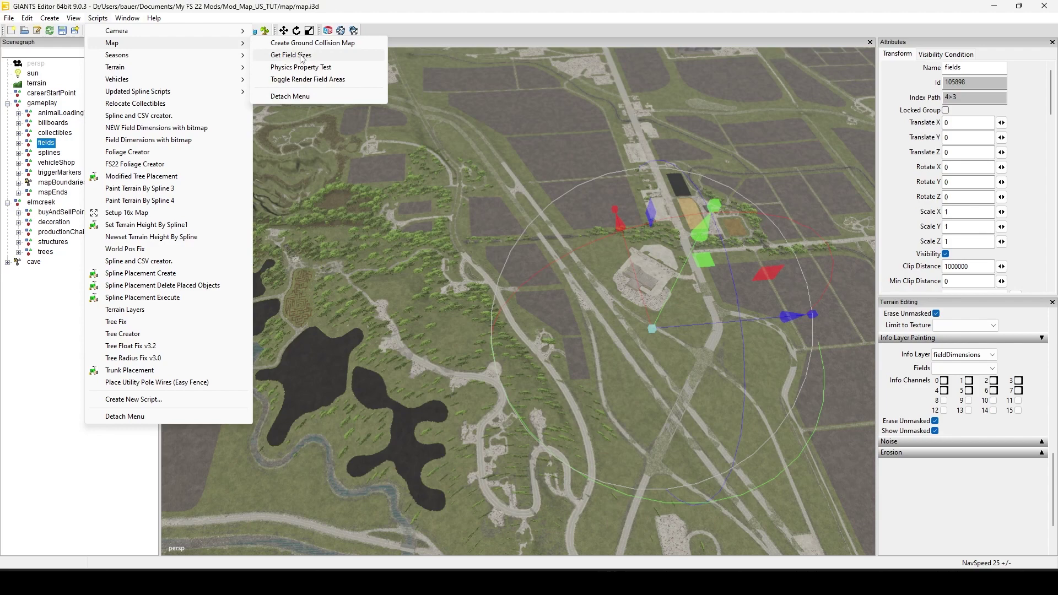
click(308, 79)
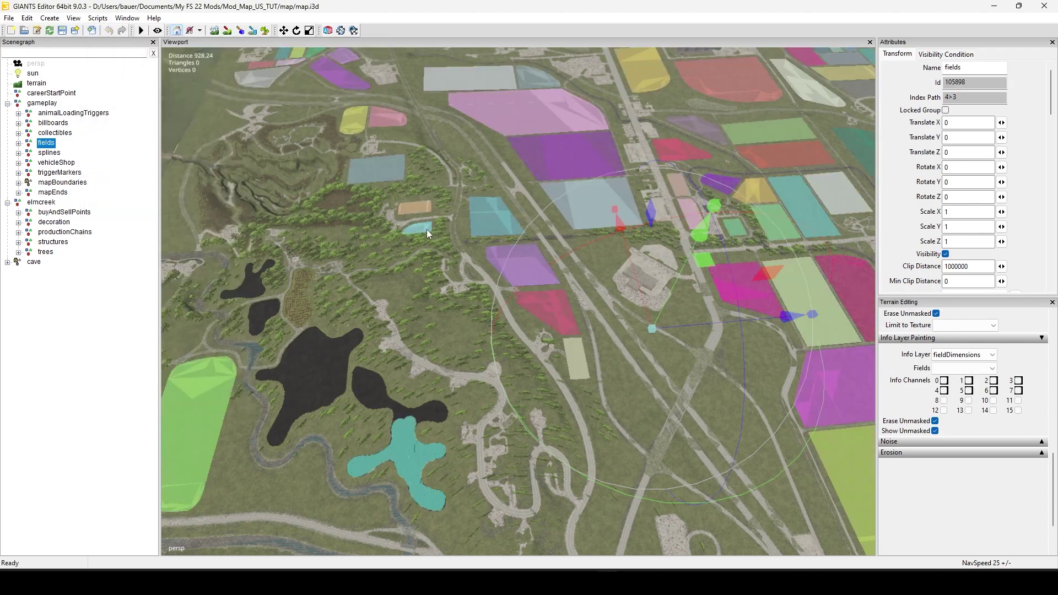
- Pan across the rendered field areas and zoom in on the teal field083 shape by the lakes
middle_drag(426, 229, 613, 259)
middle_drag(299, 270, 488, 352)
middle_drag(487, 306, 570, 340)
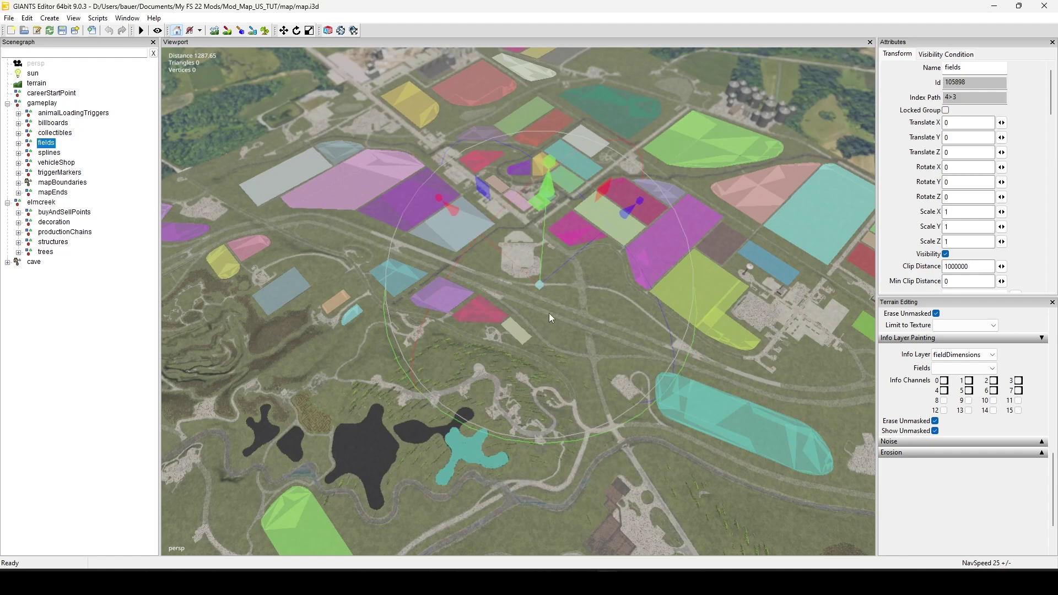
middle_drag(549, 318, 574, 354)
scroll(638, 333, up, 5)
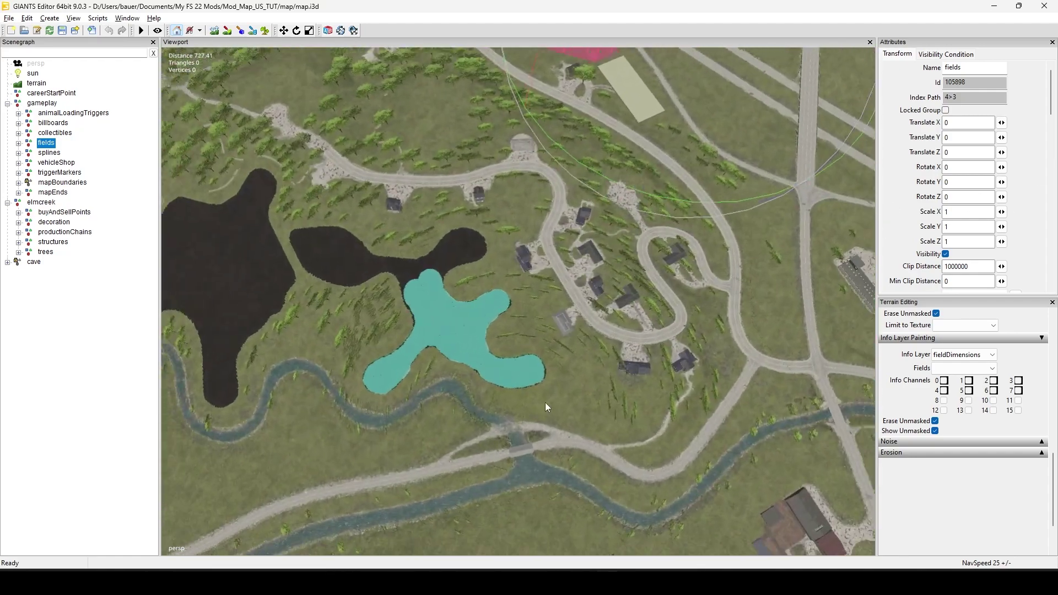
scroll(590, 378, up, 3)
middle_drag(590, 378, 530, 386)
scroll(553, 347, down, 3)
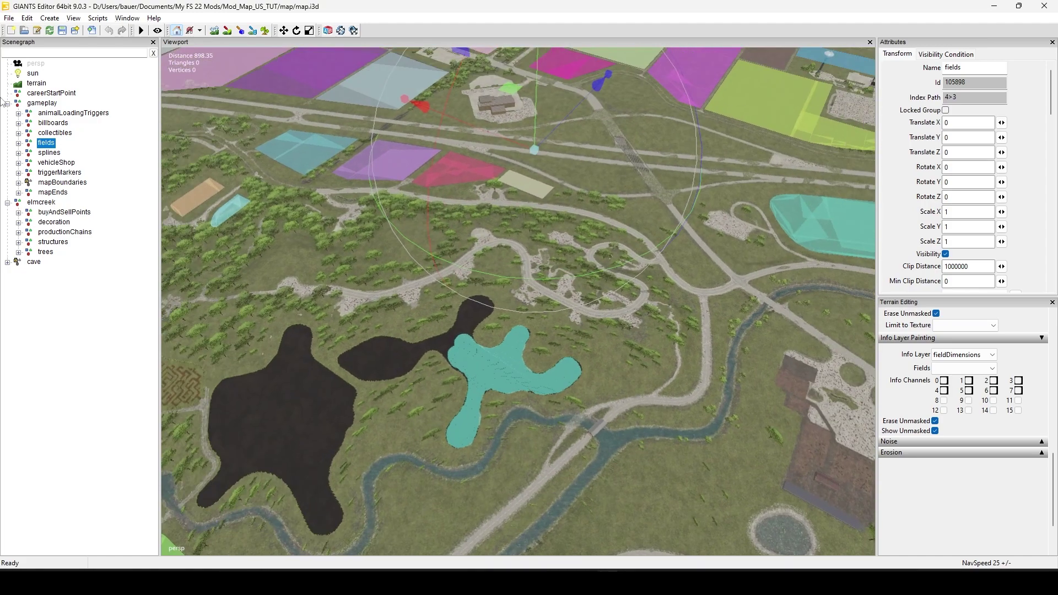
- Expand the fields group to list field01–field41, then pull back and rotate over more fields
click(18, 143)
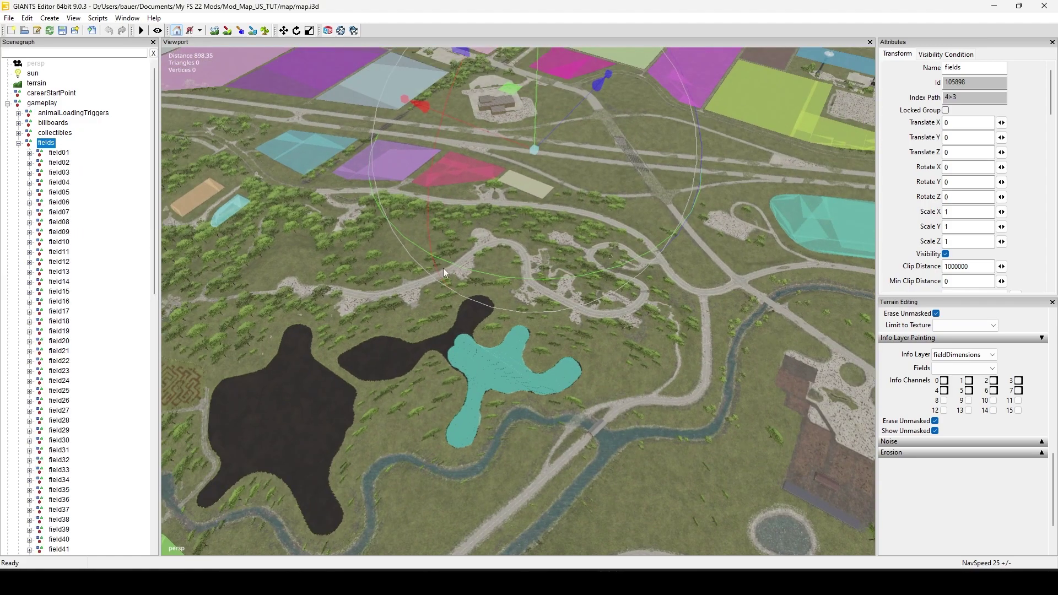
scroll(443, 268, down, 3)
middle_drag(221, 292, 633, 345)
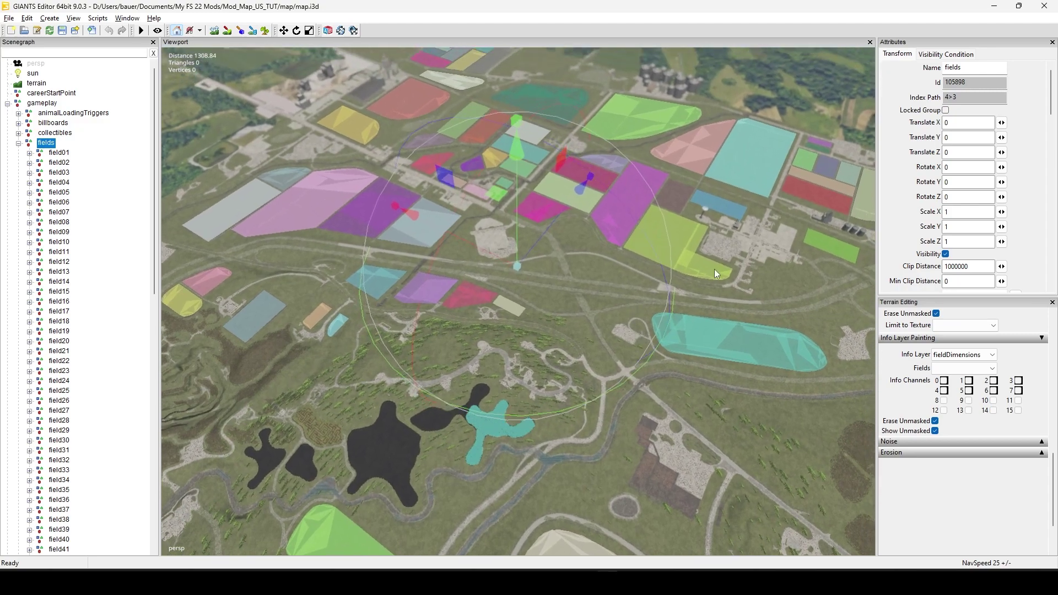
middle_drag(714, 269, 679, 265)
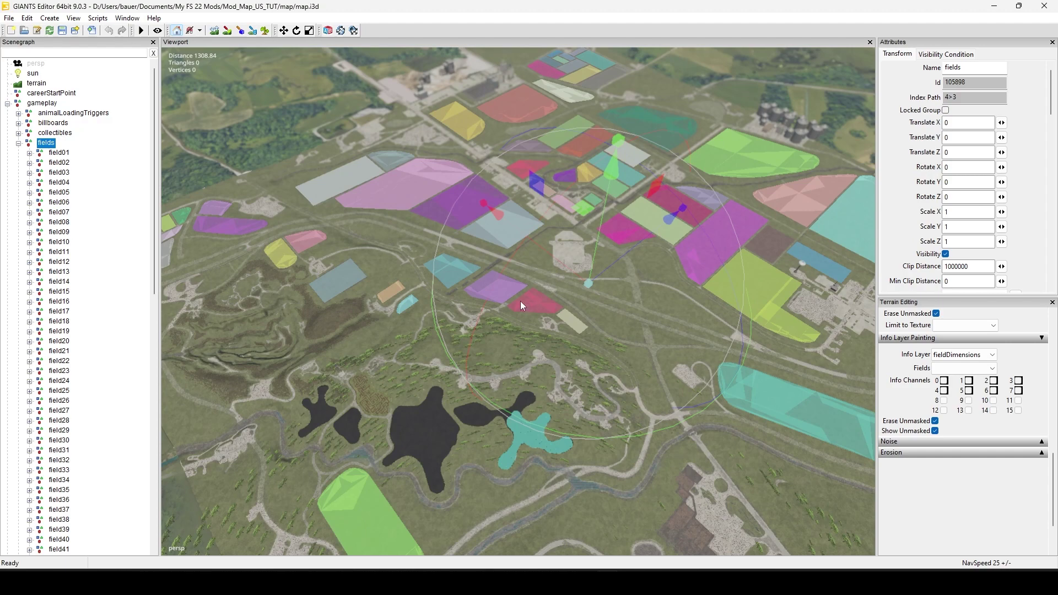
middle_drag(501, 368, 634, 365)
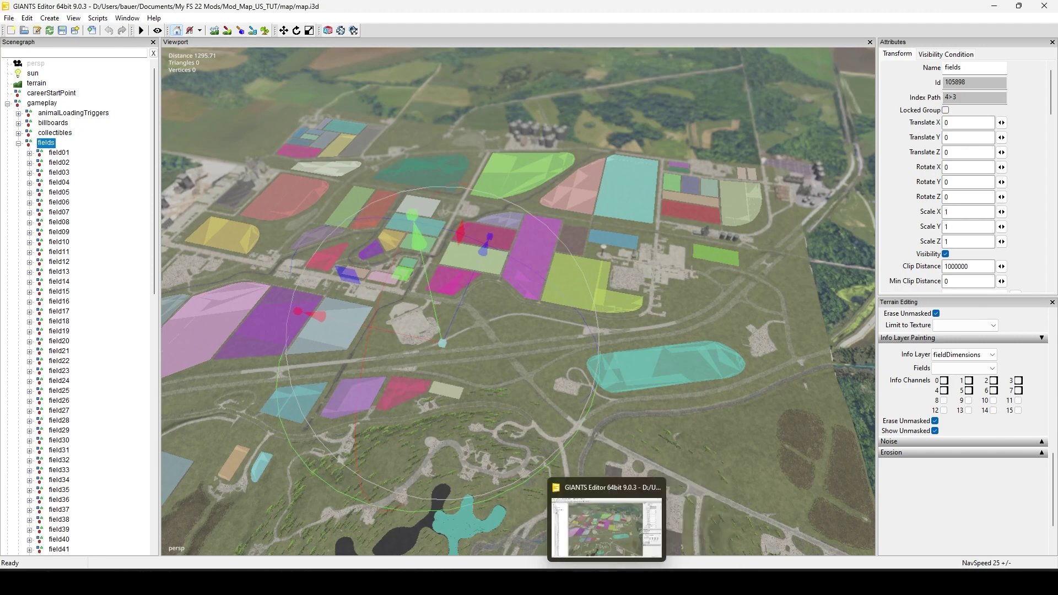
- Switch to the browser's Fielddimensions per Bitmap thread and go to the LS-Modcompany forum overview
click(606, 523)
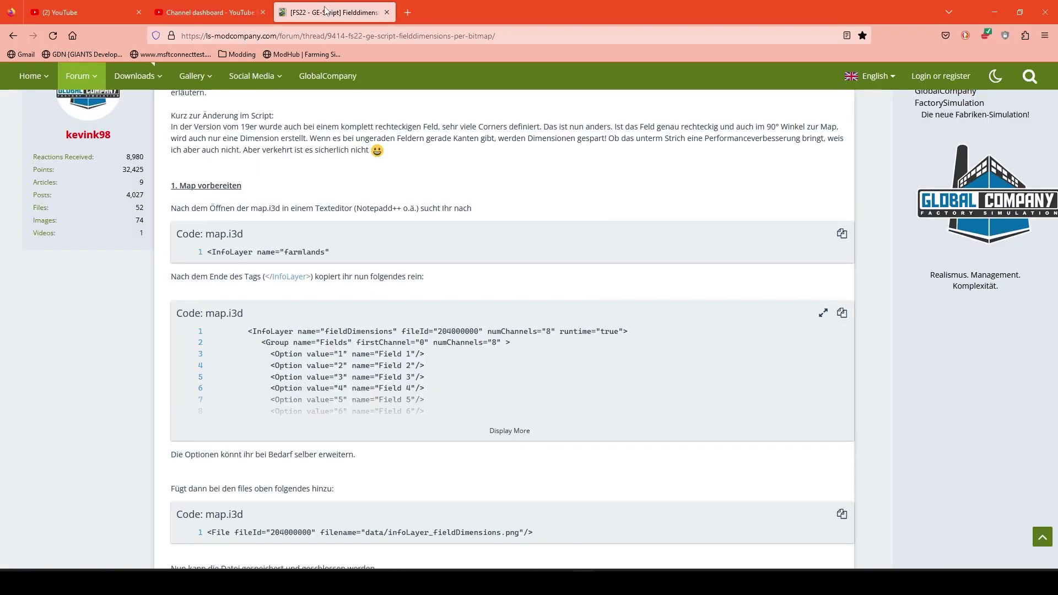
click(331, 12)
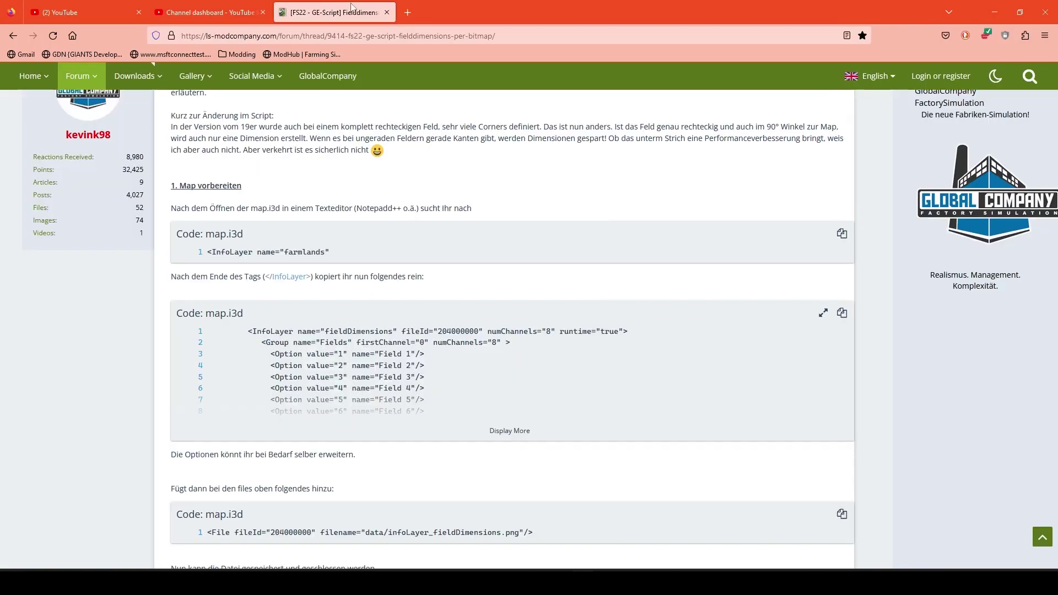
scroll(404, 334, up, 3)
scroll(407, 336, down, 5)
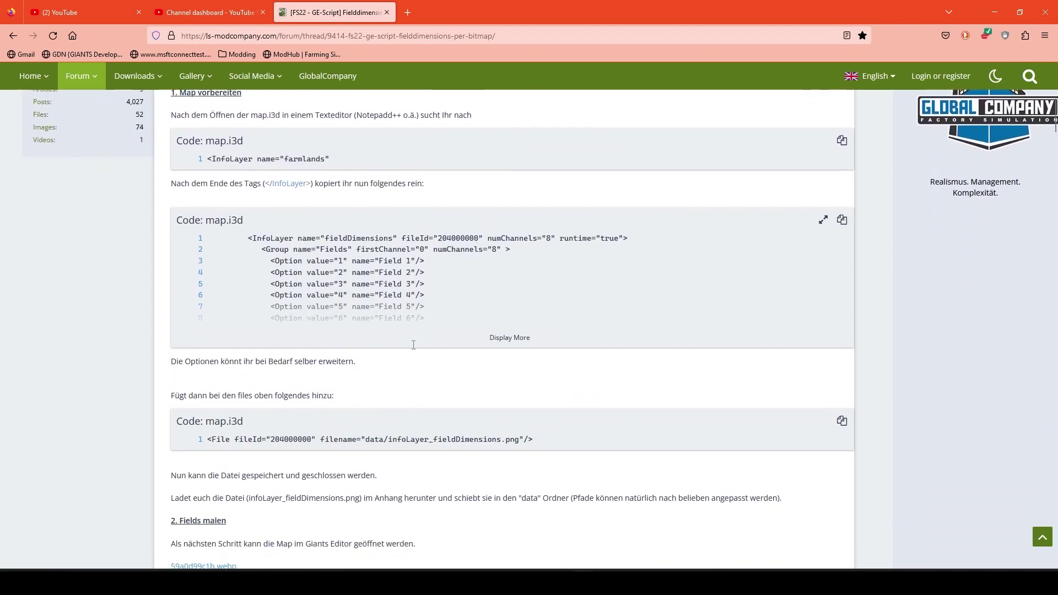
scroll(415, 338, up, 3)
scroll(414, 338, up, 3)
mouse_move(77, 77)
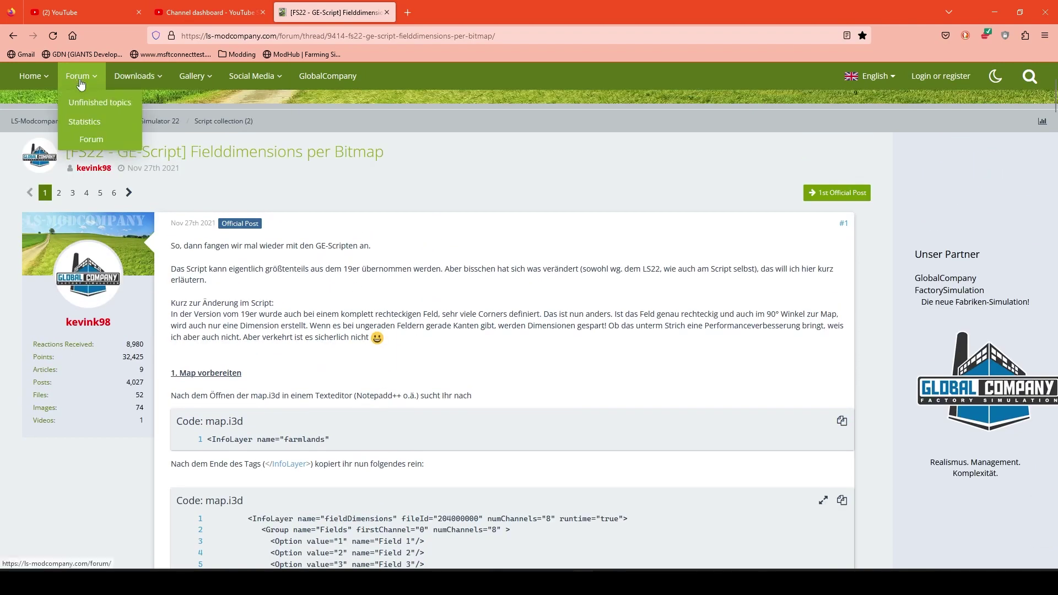
click(83, 80)
- Scroll down the forum list and open the Script collection board
scroll(239, 435, down, 4)
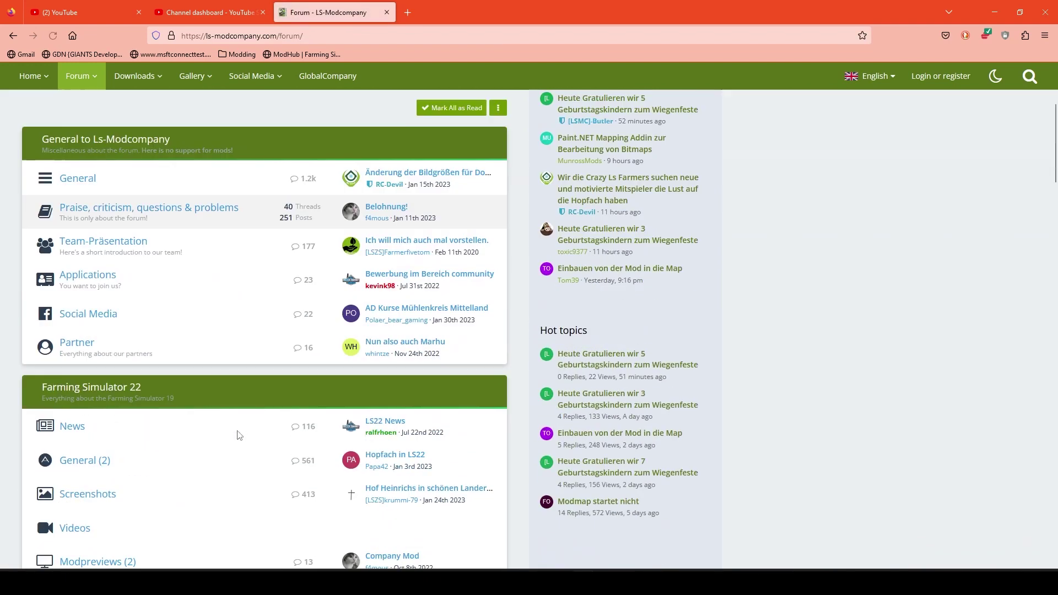
scroll(239, 435, down, 8)
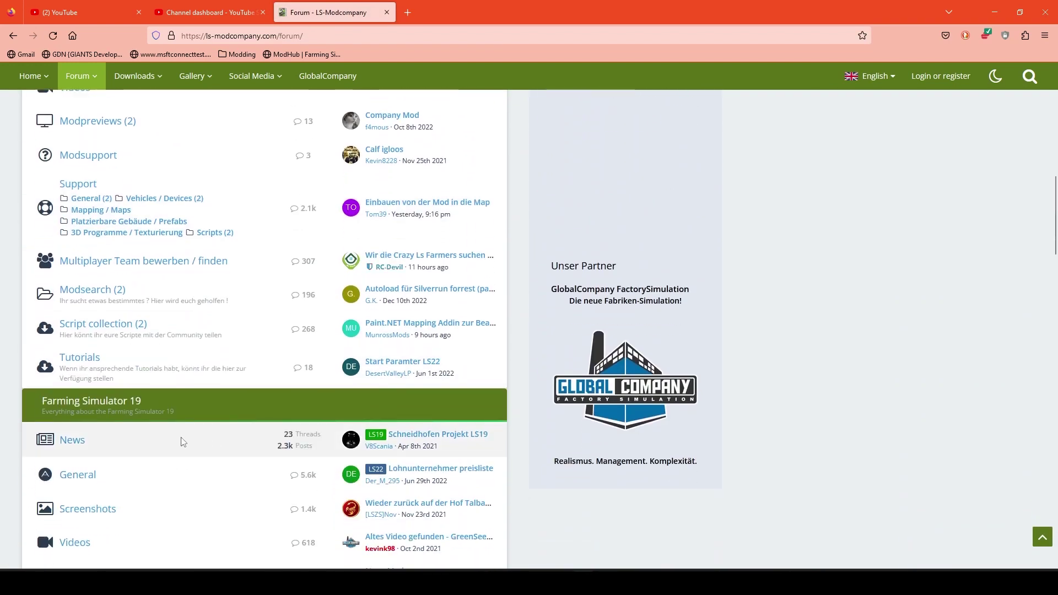
scroll(188, 430, down, 3)
scroll(194, 369, down, 3)
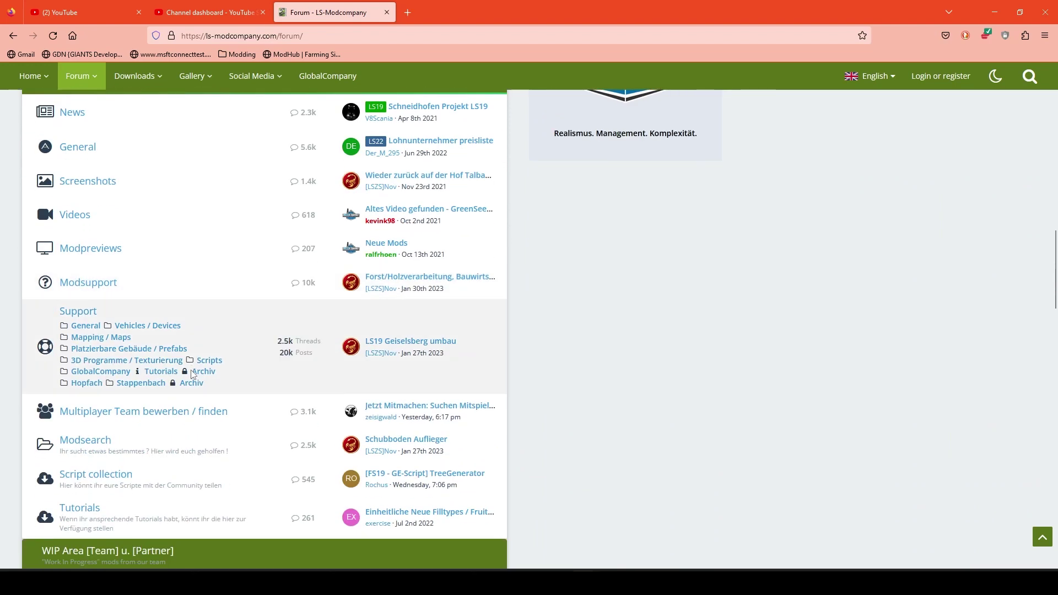
scroll(193, 375, down, 2)
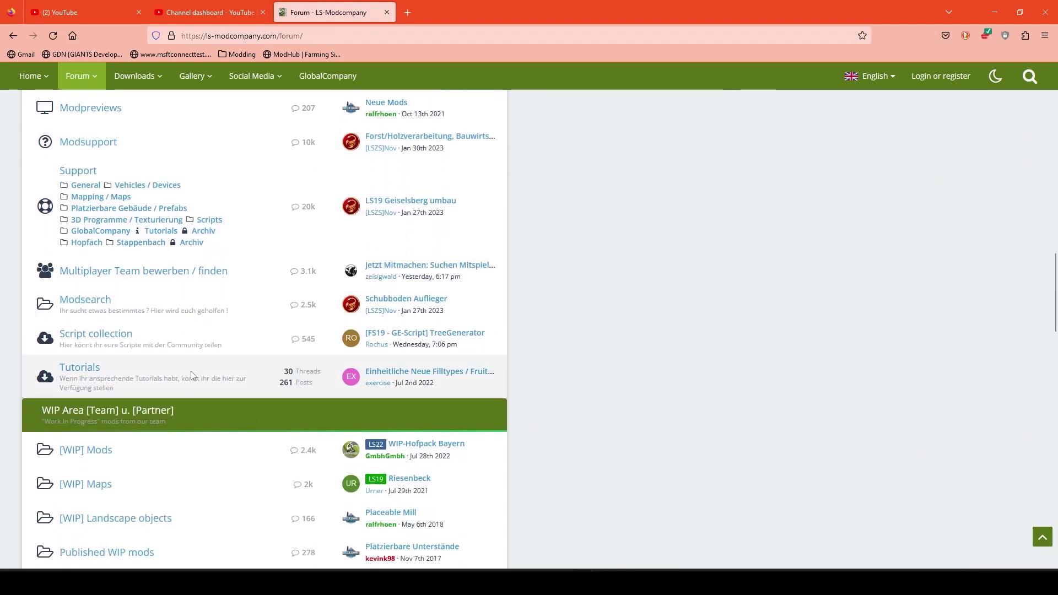
click(112, 339)
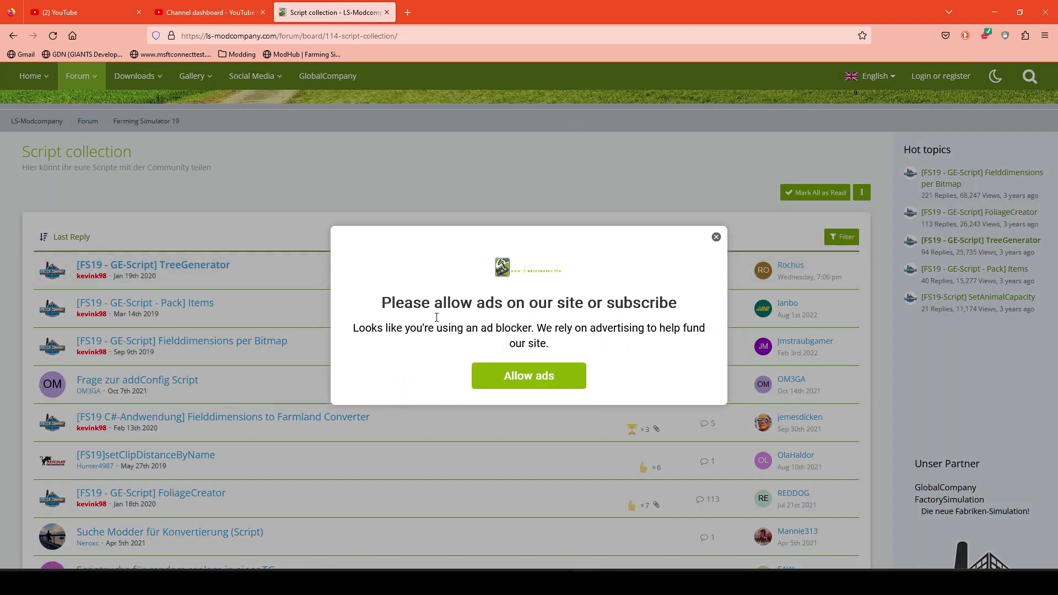
- Dismiss the ad-blocker notice and open the Fielddimensions per Bitmap thread
click(716, 237)
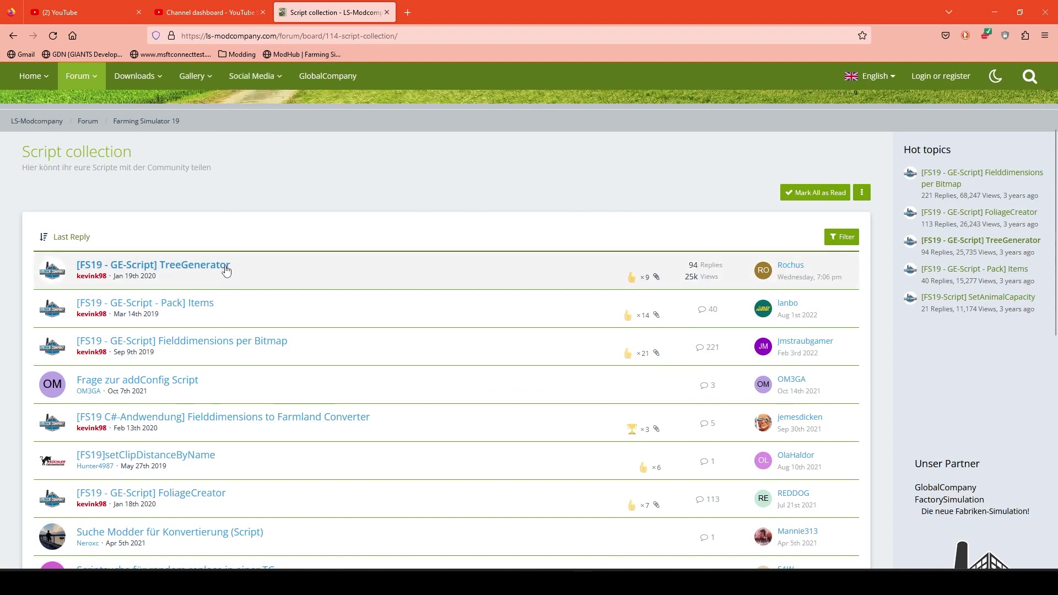
scroll(225, 270, down, 3)
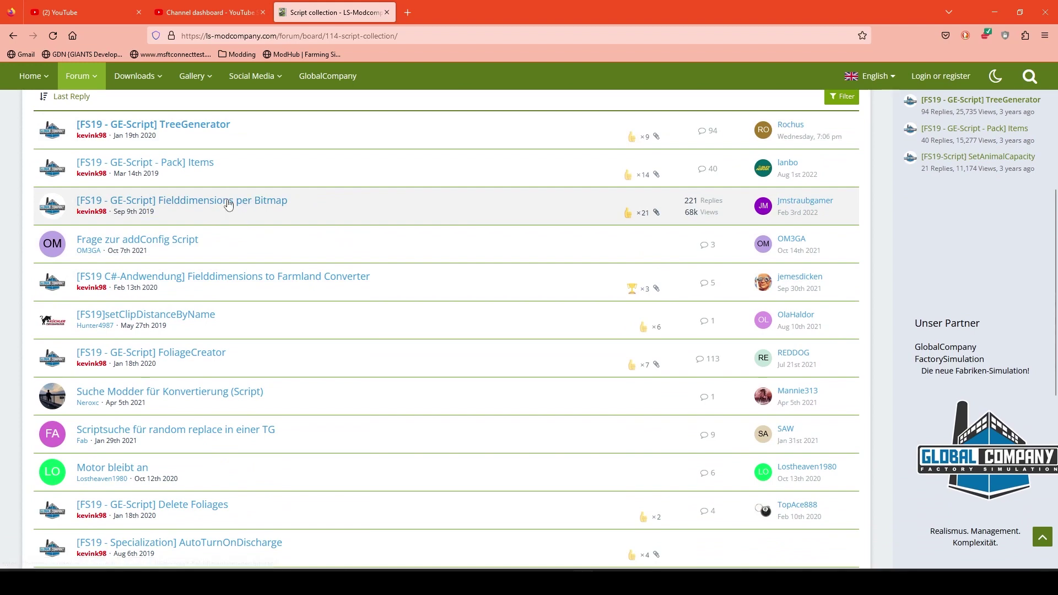
click(241, 213)
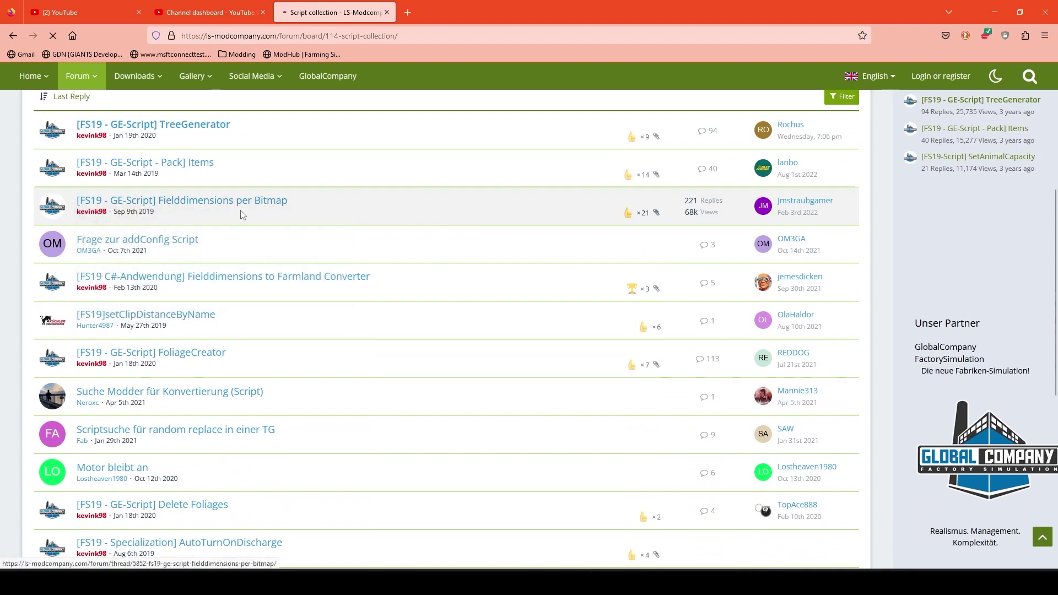
- Scroll down to the '3. Script ausführen' steps, then minimize Firefox
scroll(470, 397, down, 6)
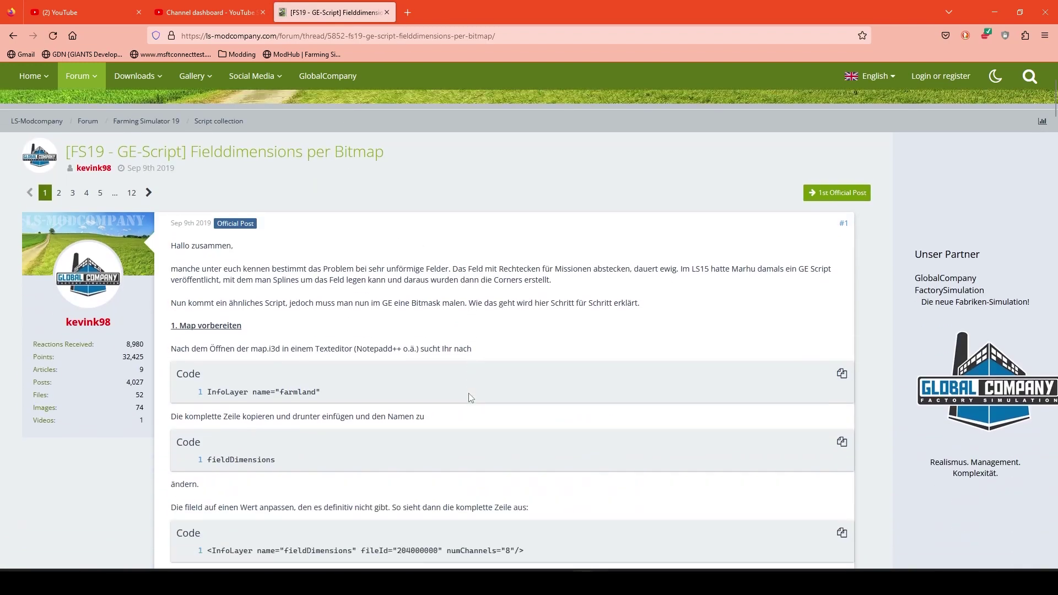
scroll(470, 397, down, 5)
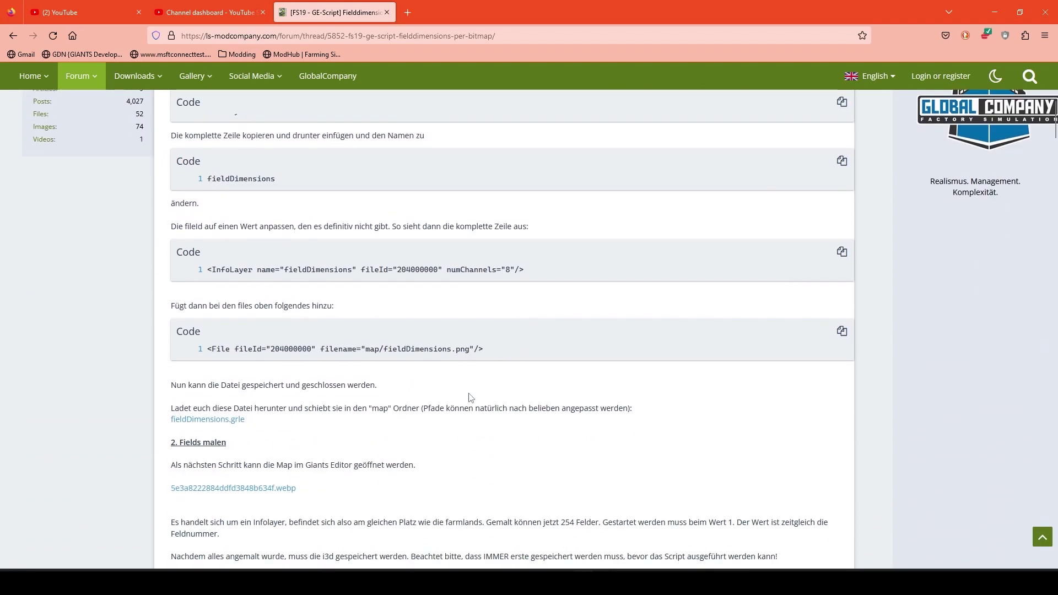
scroll(475, 398, down, 4)
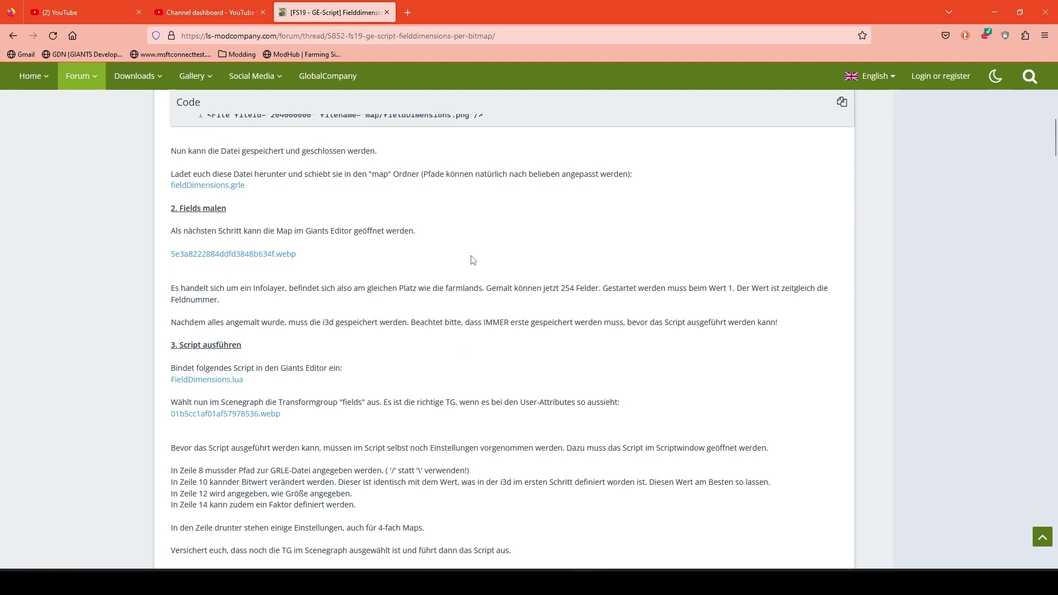
click(1002, 11)
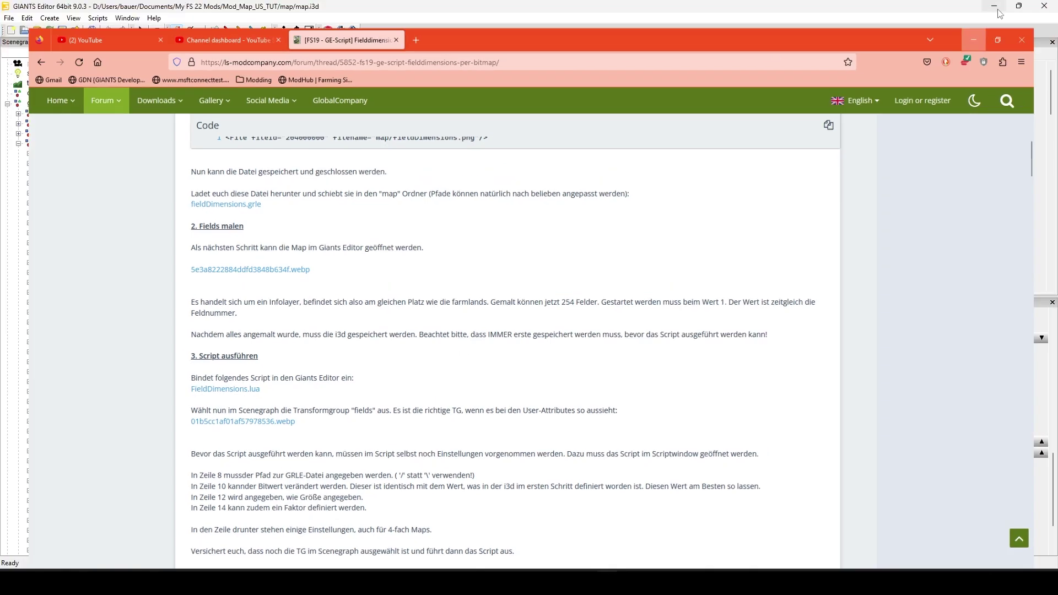
- Choose Scripts > Map > Toggle Render Field Areas to hide the coloured field overlays
middle_drag(658, 428, 623, 373)
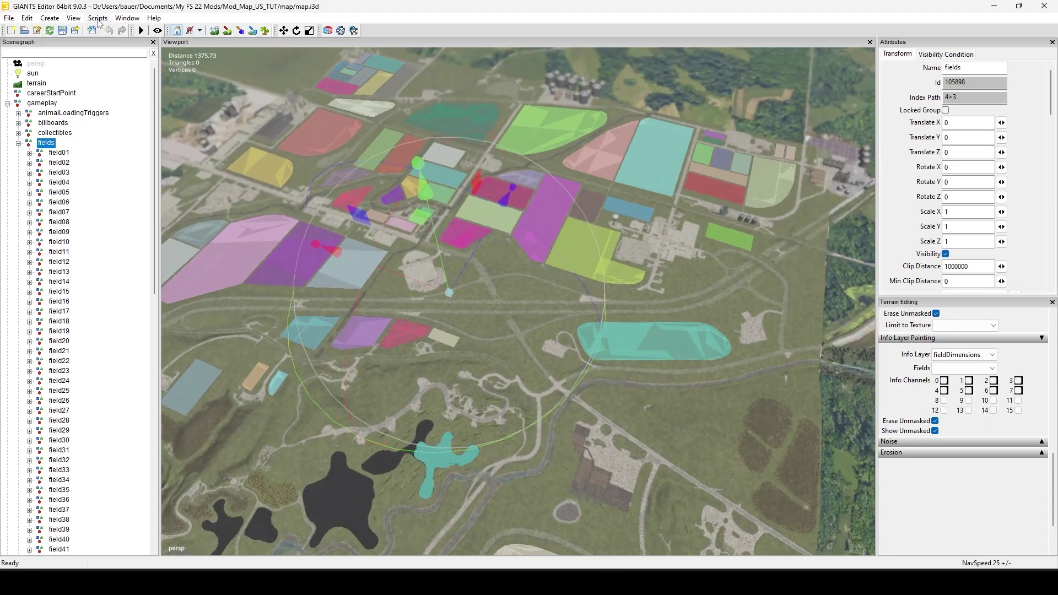
click(99, 18)
mouse_move(116, 43)
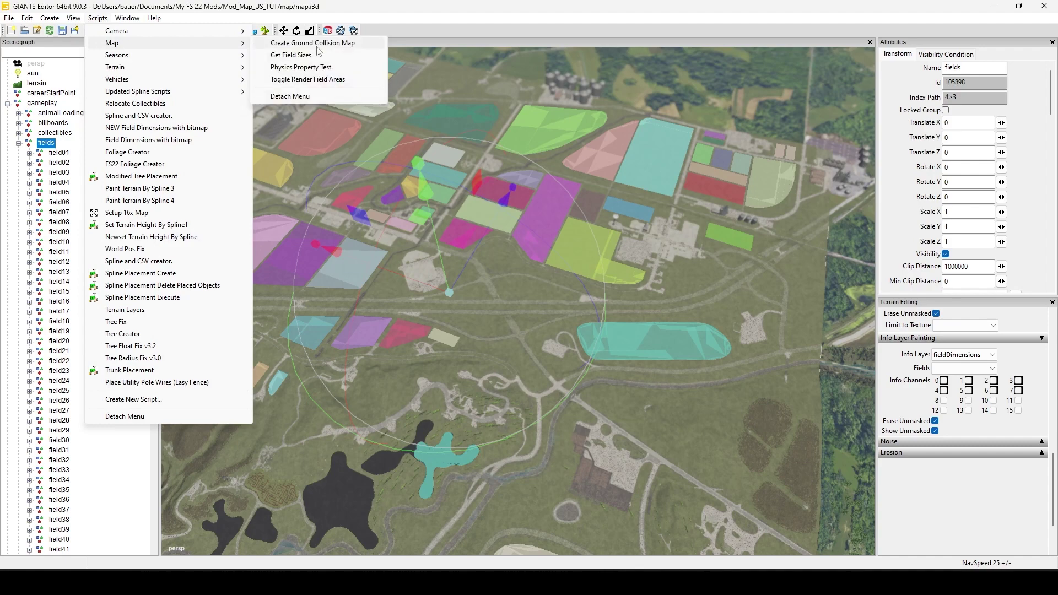
click(317, 80)
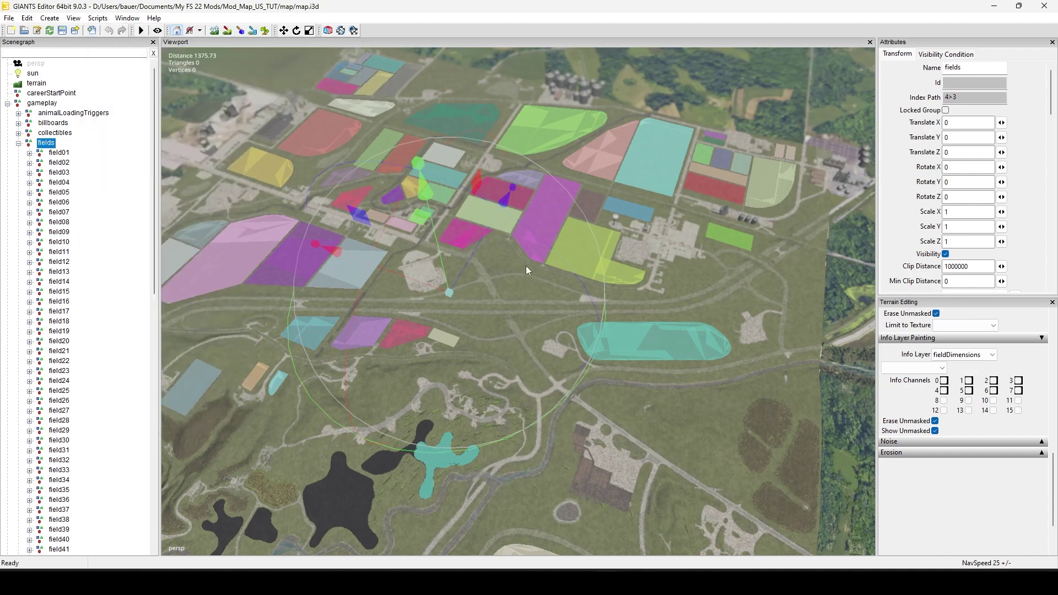
- Select field083 in the Scenegraph and delete it
right_drag(618, 288, 532, 318)
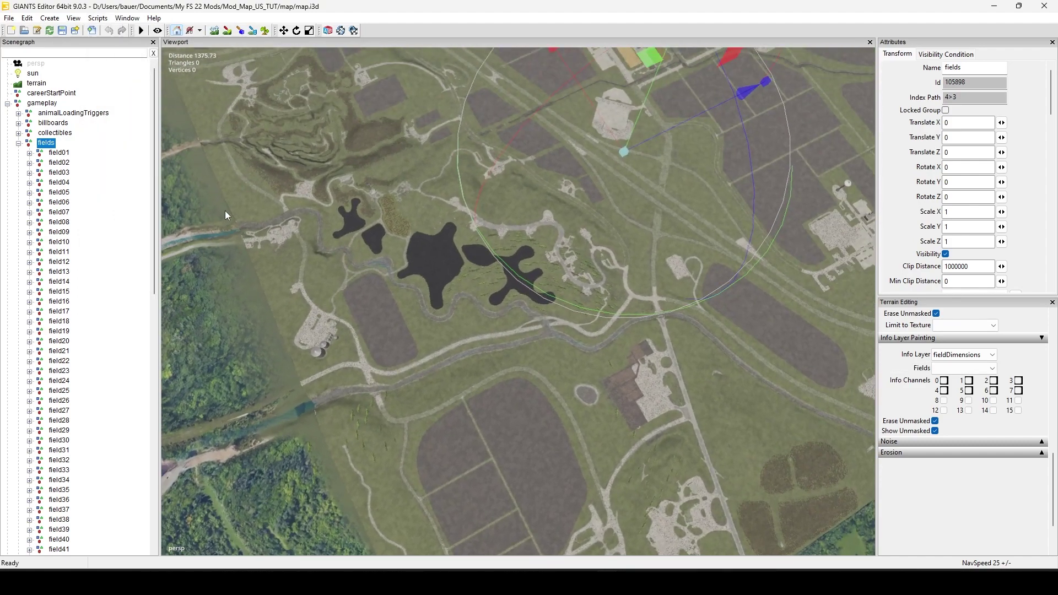
drag(154, 117, 138, 413)
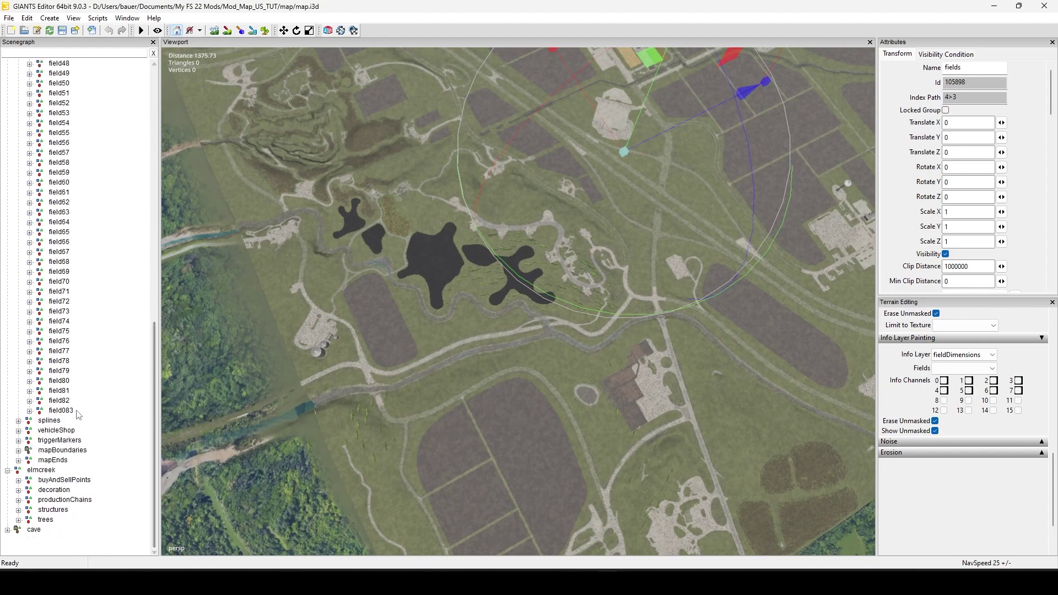
click(61, 410)
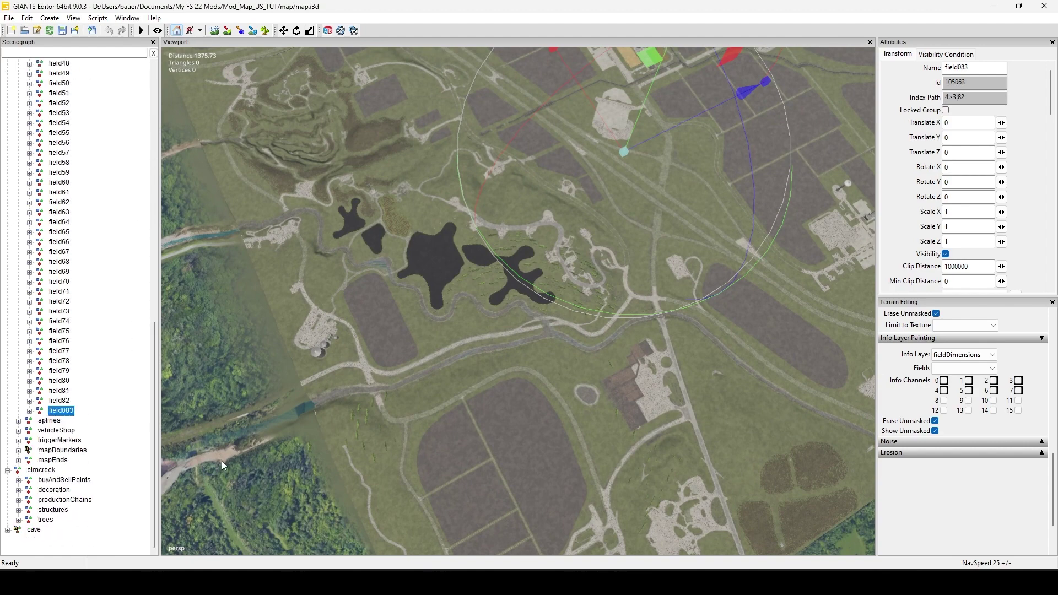
key(Delete)
right_drag(250, 317, 613, 276)
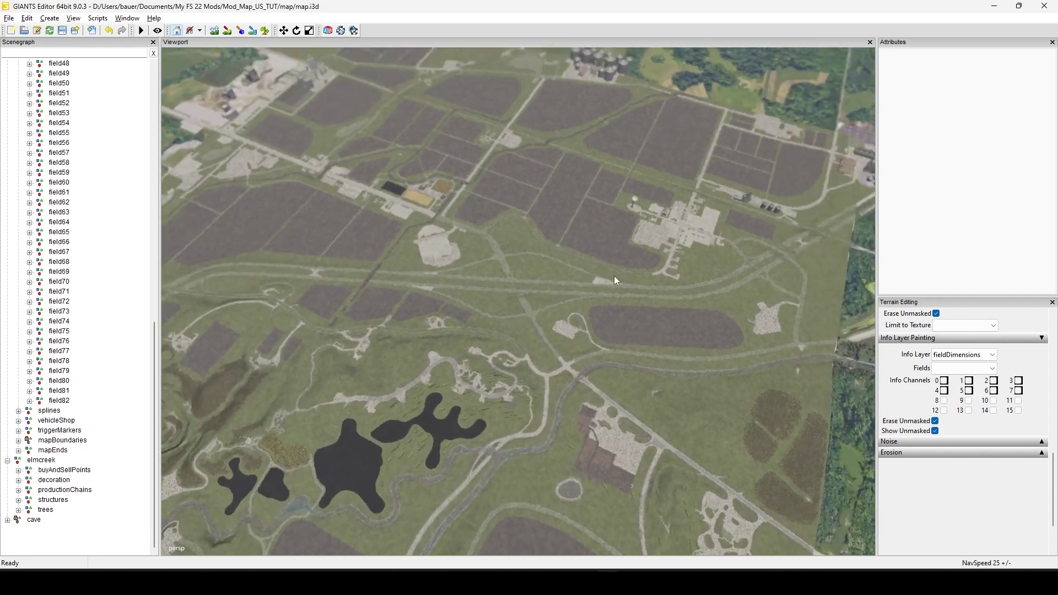
- Save the map, close the Windows news panel, and reselect the fields group
click(62, 32)
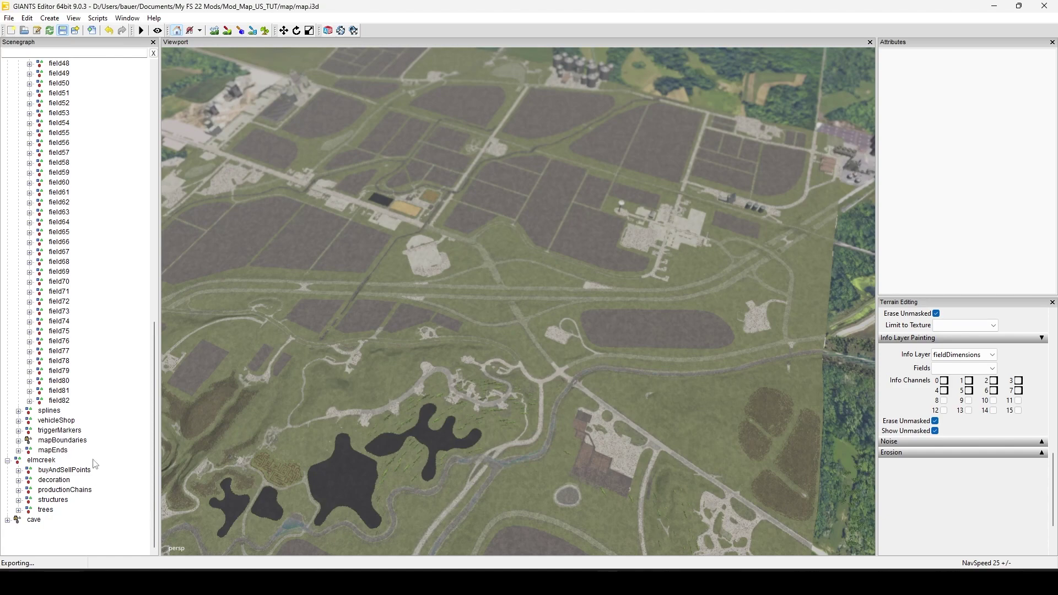
mouse_move(62, 578)
click(628, 171)
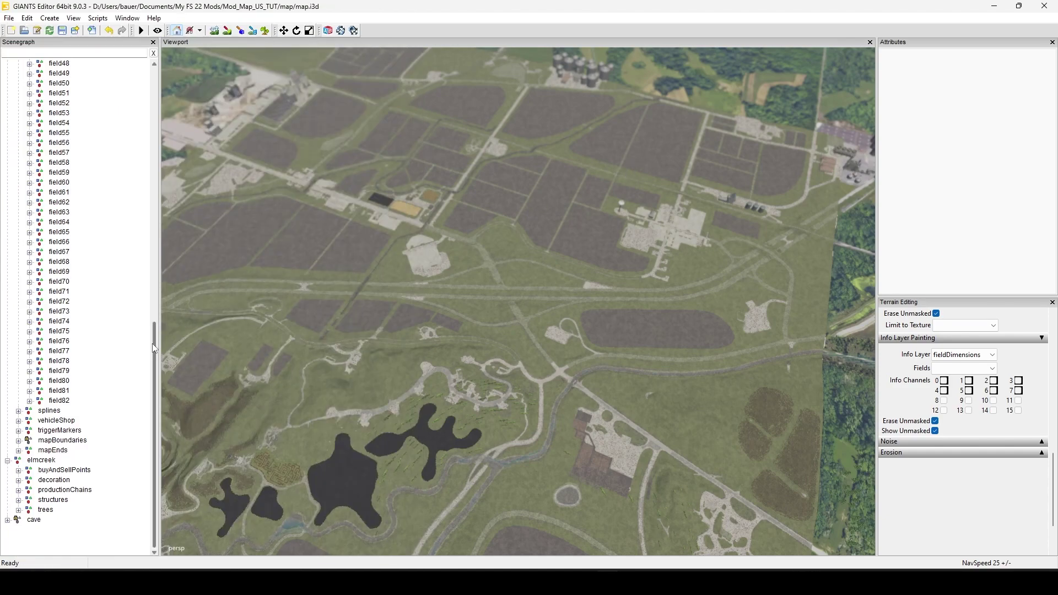
scroll(41, 156, up, 19)
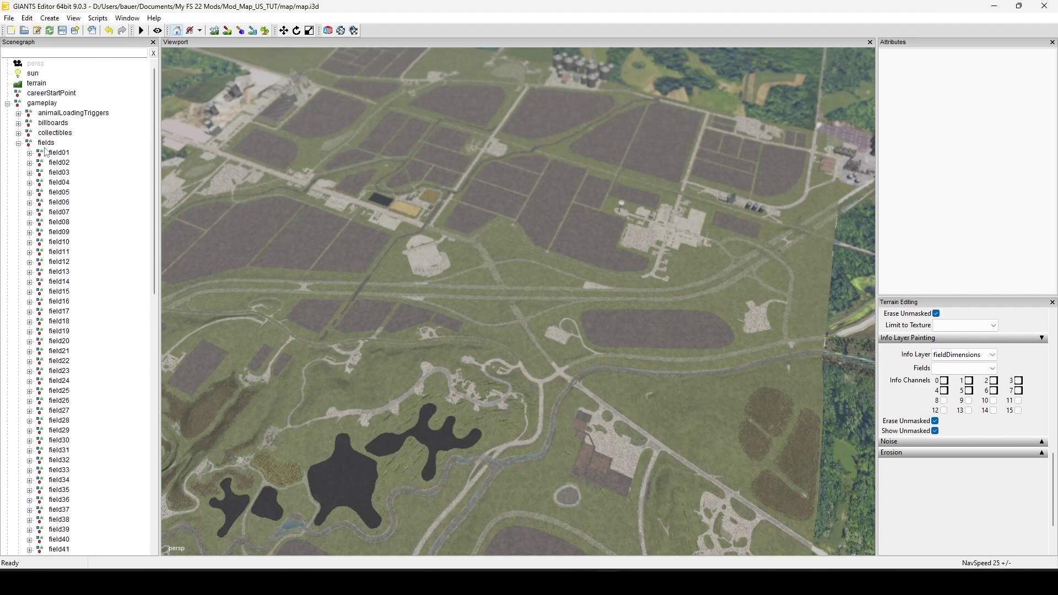
click(46, 145)
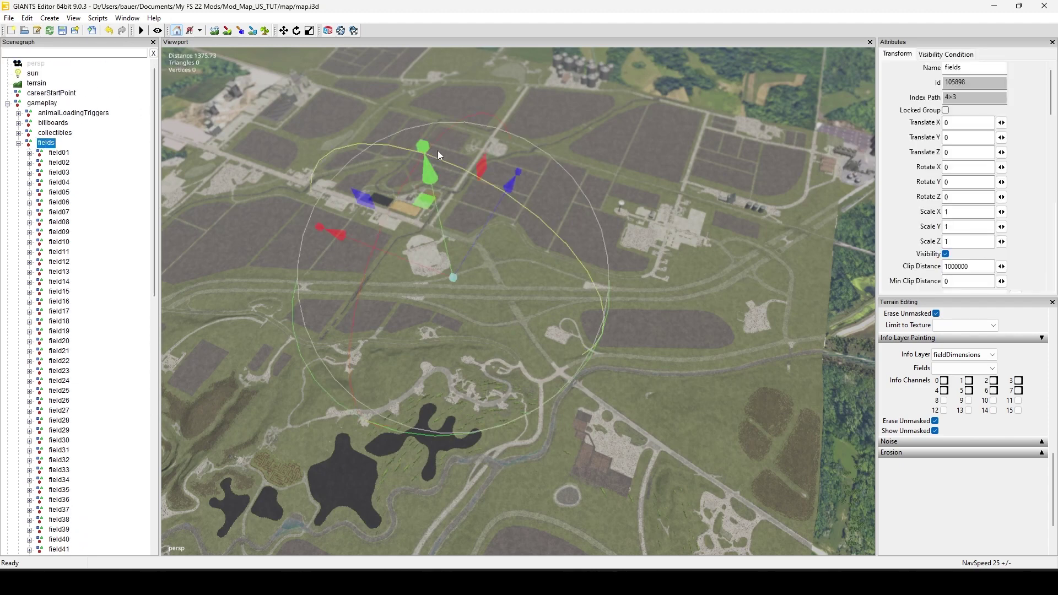
click(106, 20)
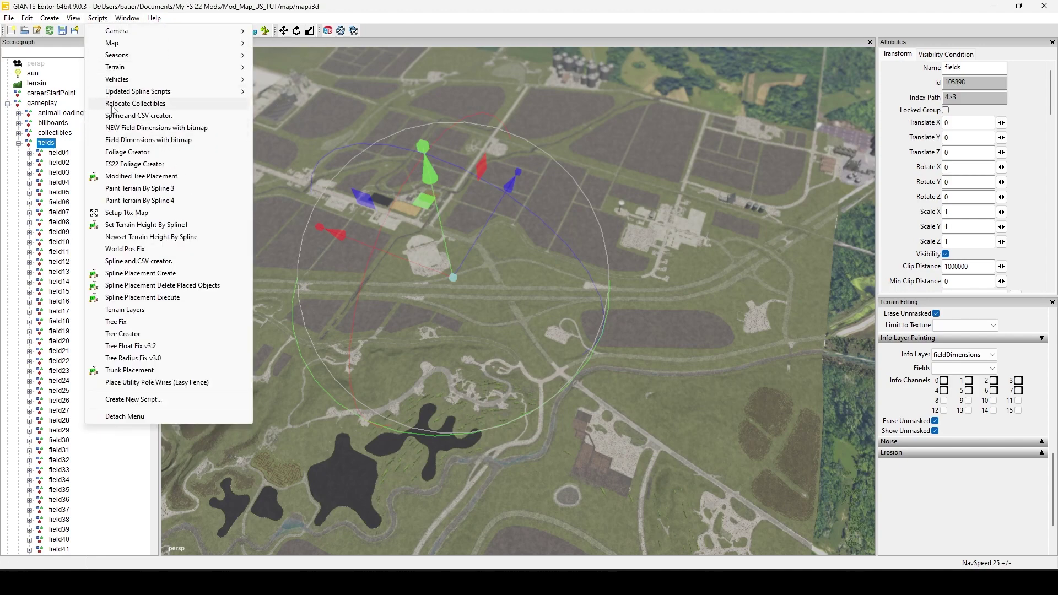
mouse_move(128, 24)
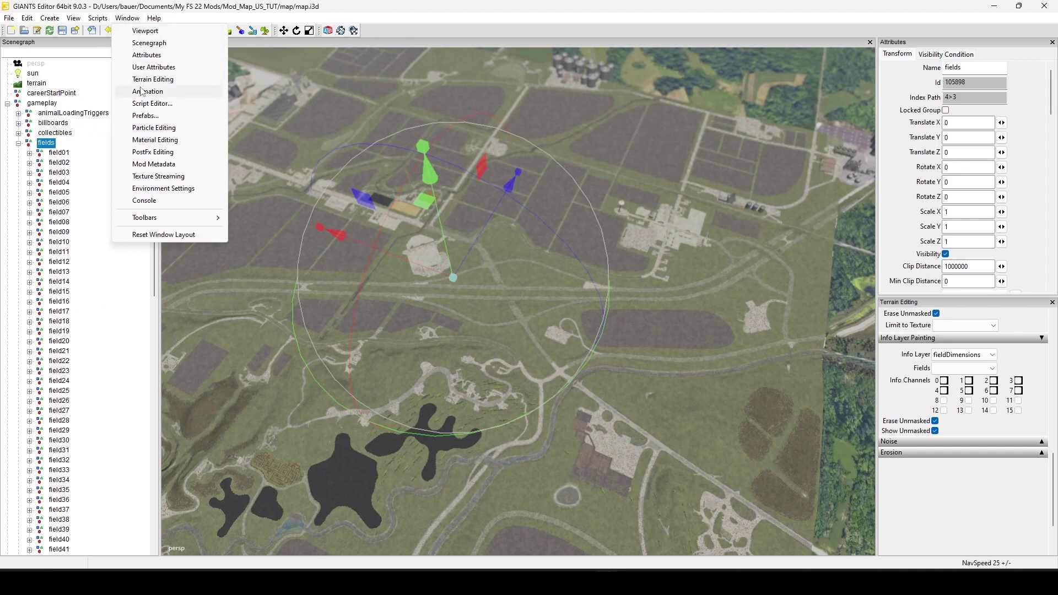
click(152, 104)
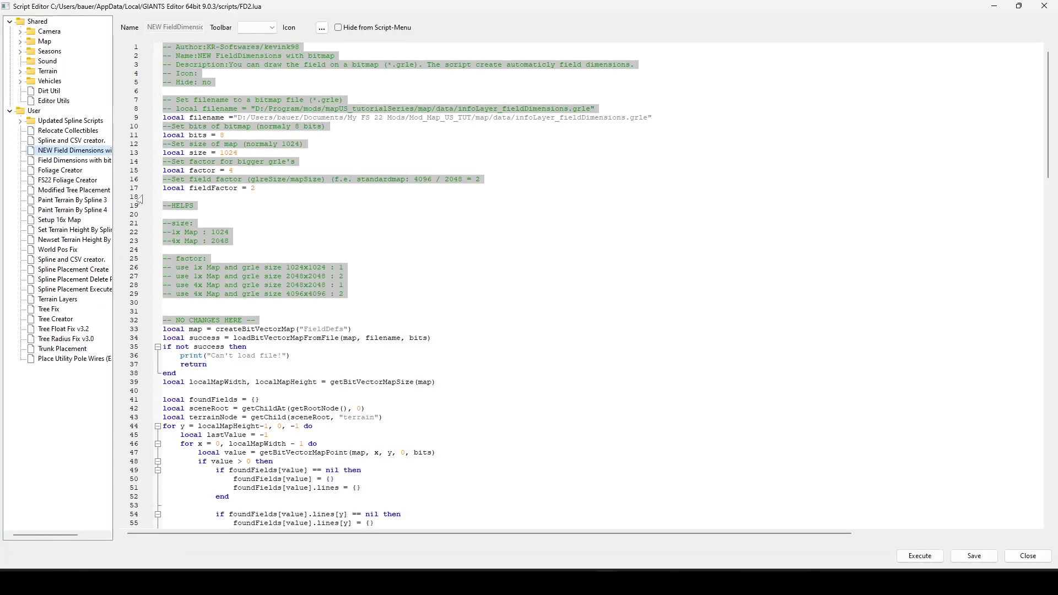
click(74, 160)
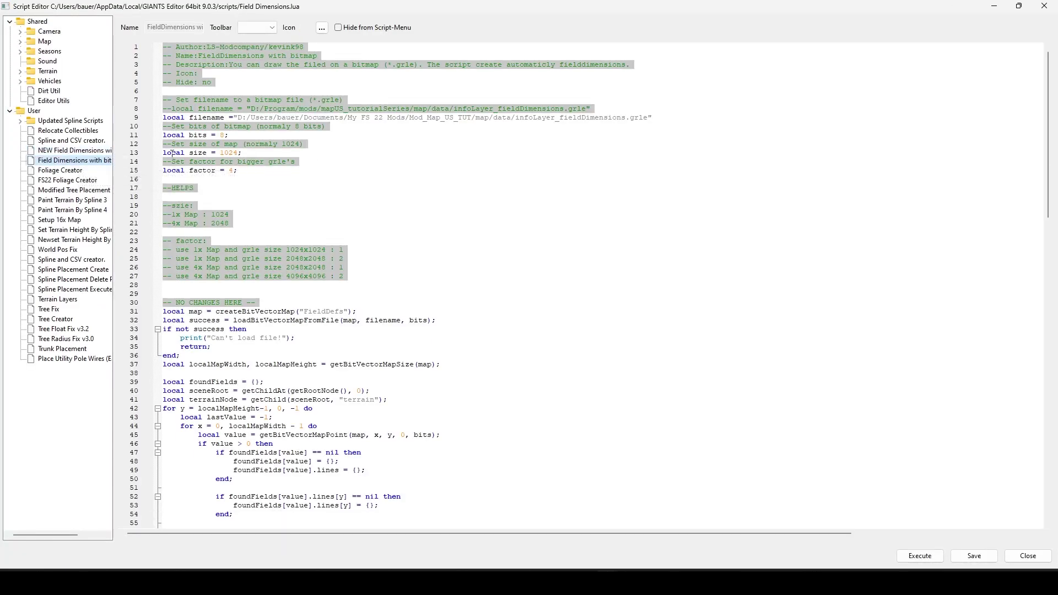
click(79, 151)
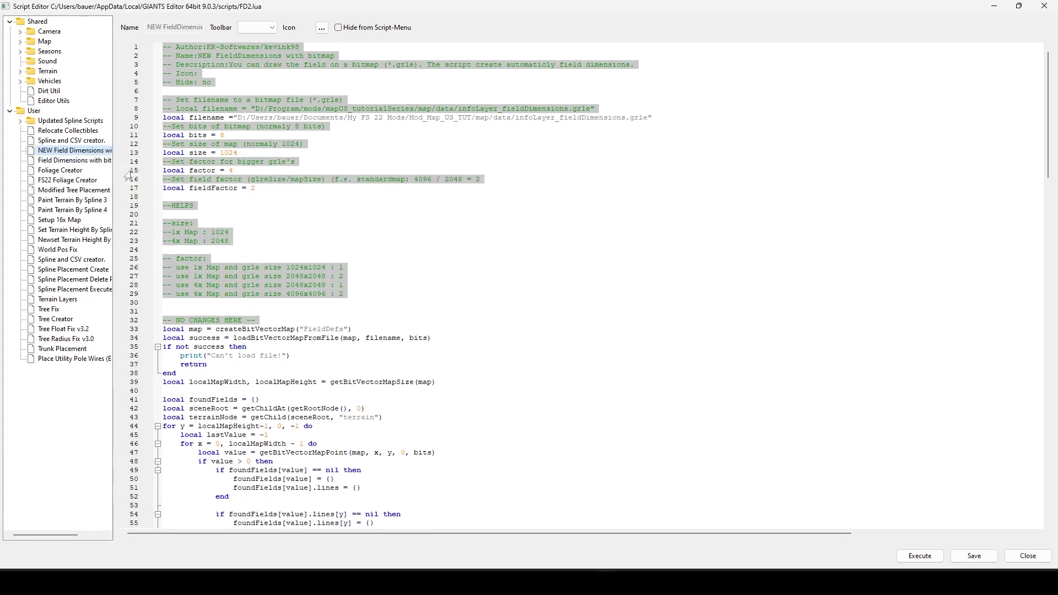
click(89, 160)
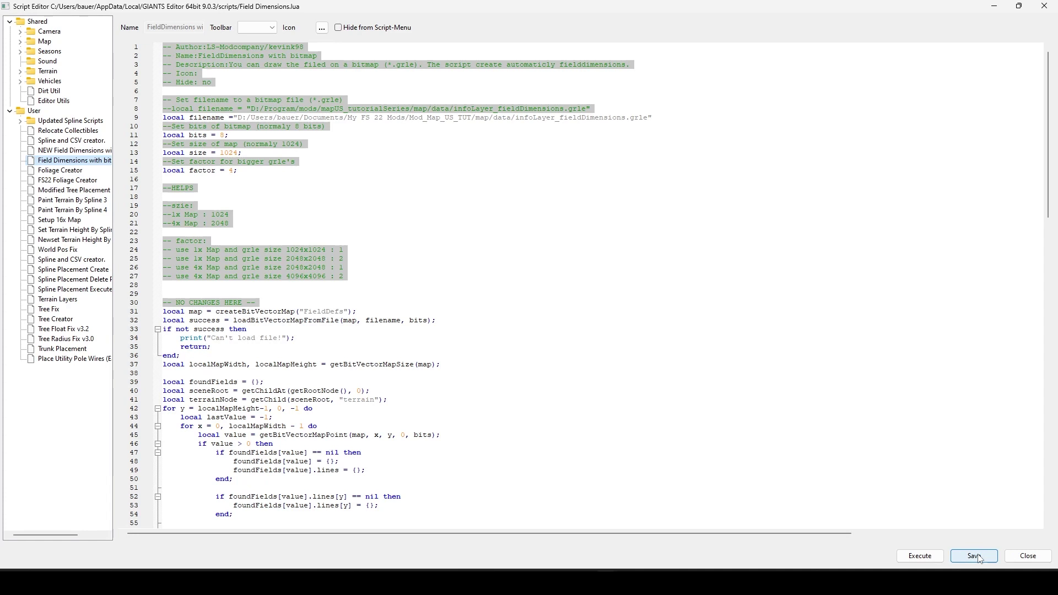
click(976, 556)
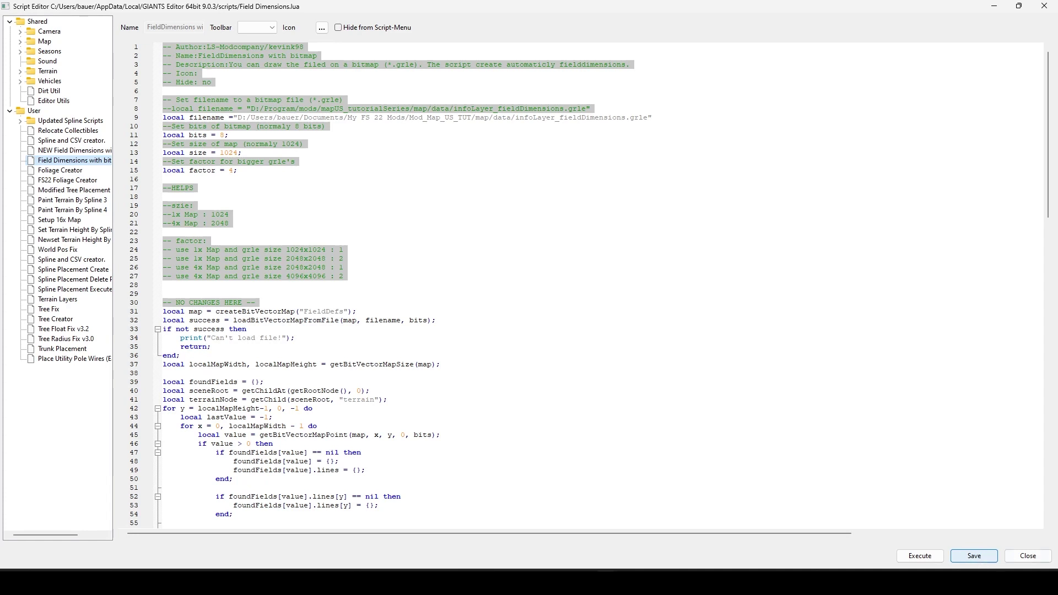
click(1028, 556)
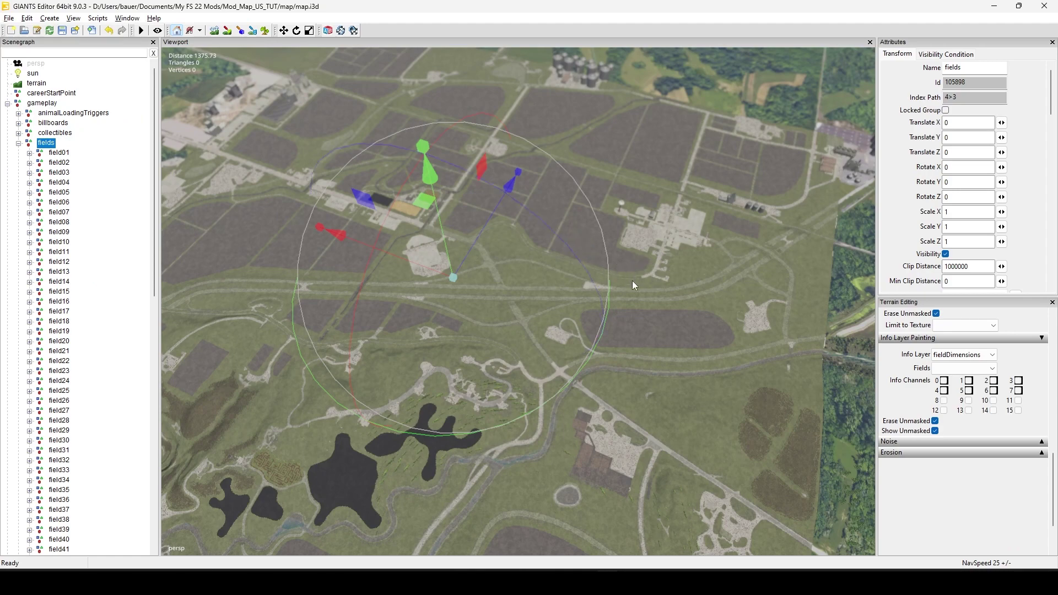
- Orbit the camera toward the lakes and southern fields, tilting it to show more horizon
right_drag(633, 280, 511, 202)
mouse_move(603, 368)
right_down()
mouse_move(642, 374)
mouse_move(595, 377)
right_up()
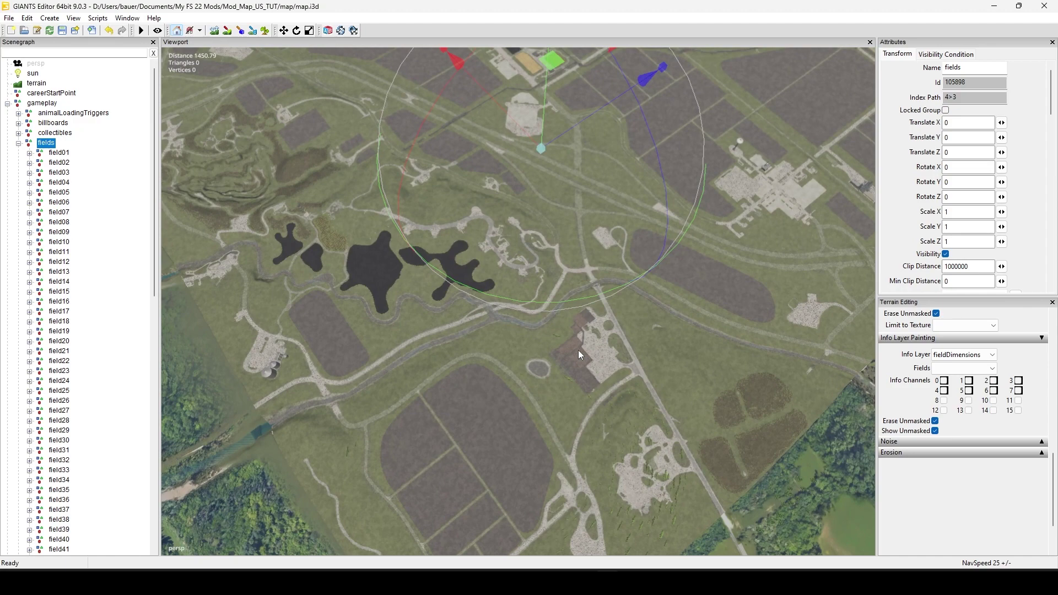
right_drag(665, 358, 663, 325)
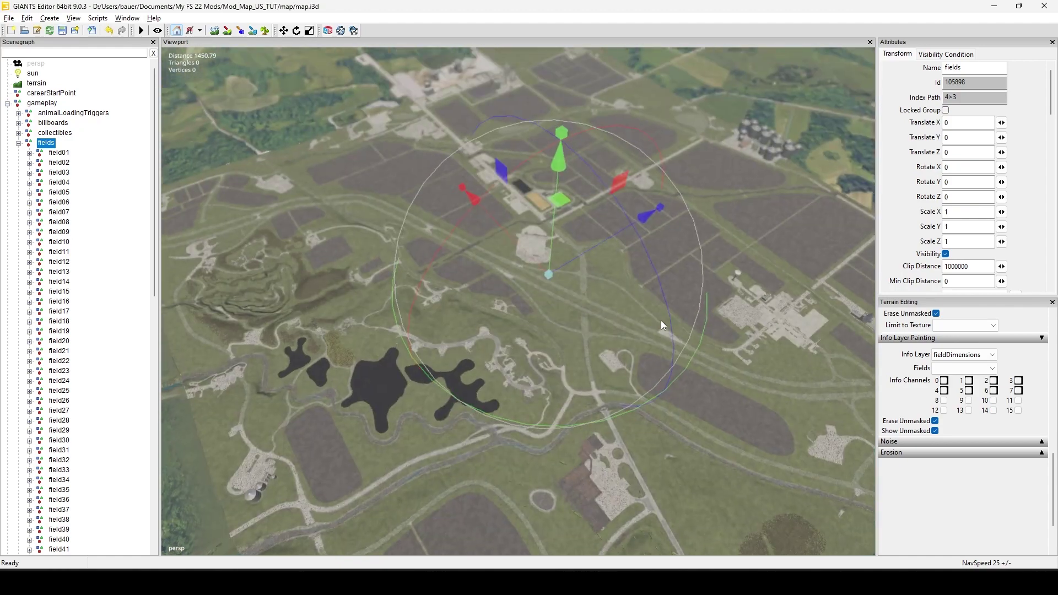
right_drag(610, 384, 677, 220)
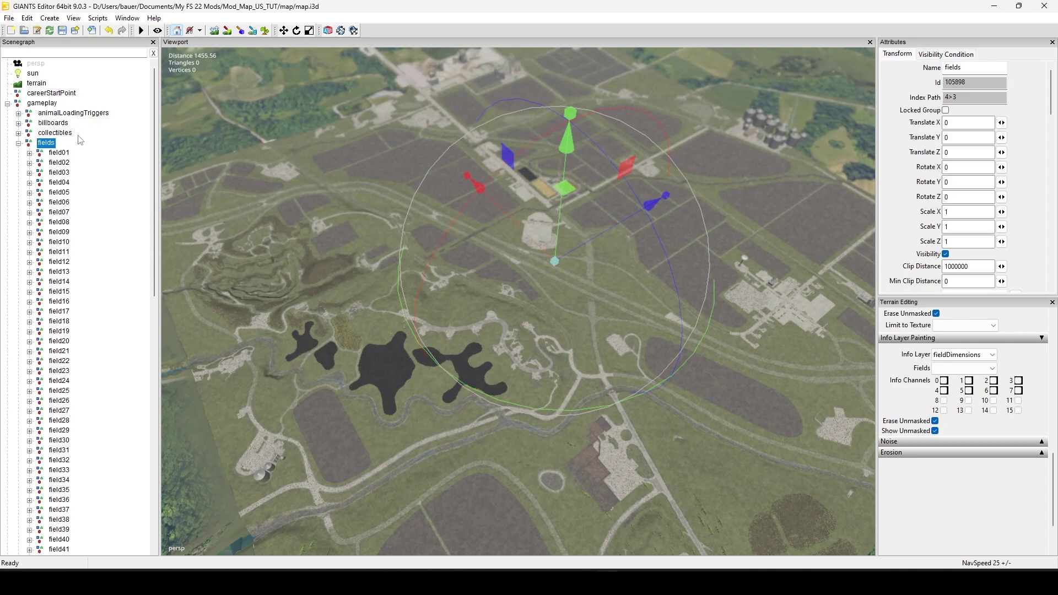
- Run Scripts > Field Dimensions with bitmap, check the new field083, then reselect the fields group
click(98, 17)
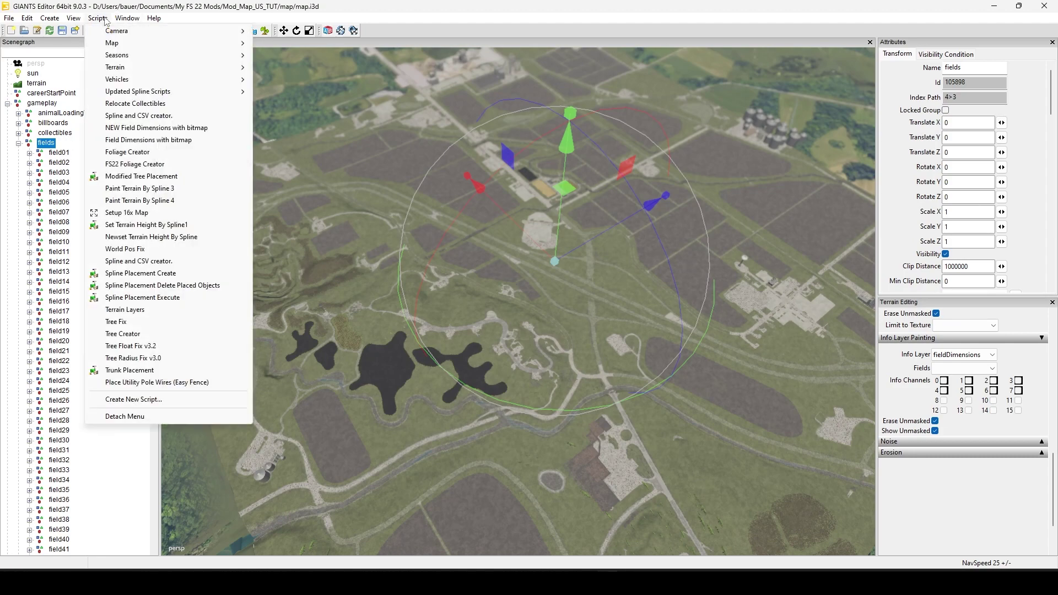
click(127, 142)
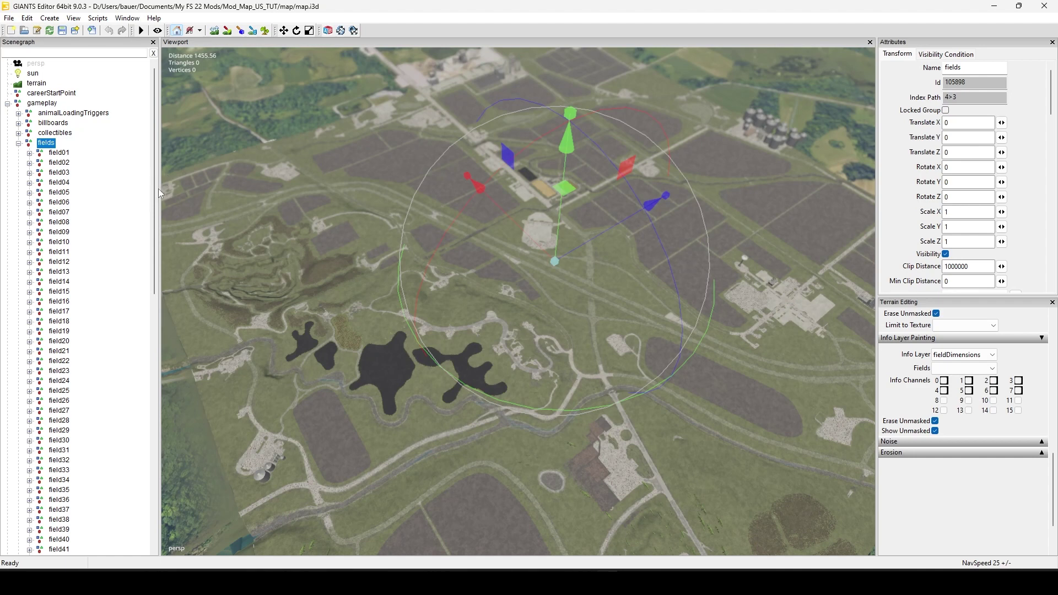
drag(154, 205, 152, 444)
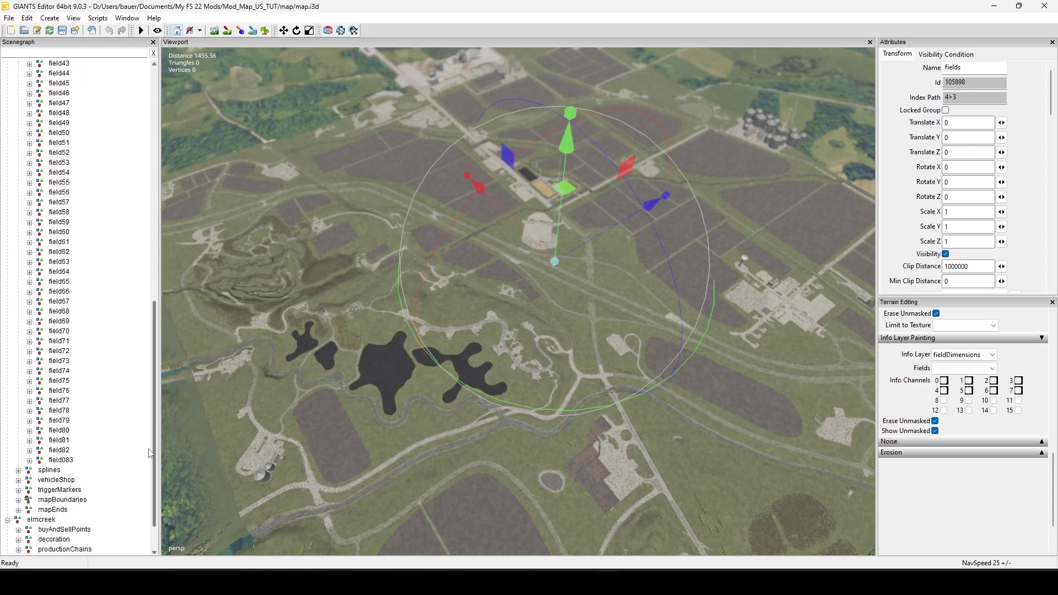
click(58, 460)
drag(157, 376, 163, 143)
click(45, 143)
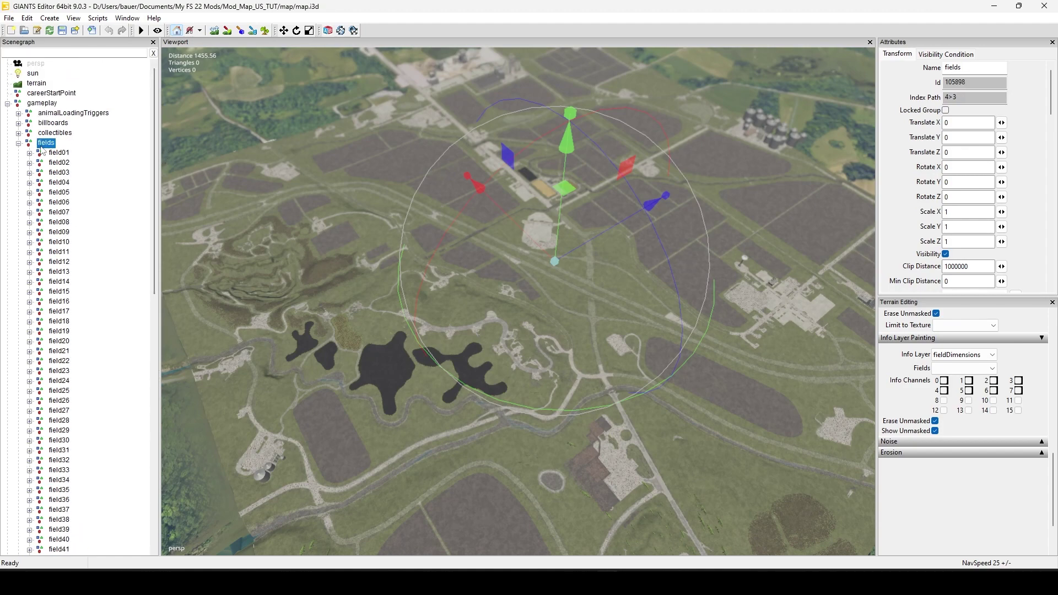
- Turn Toggle Render Field Areas back on and orbit across the coloured fields, field083 showing pale pink
click(99, 19)
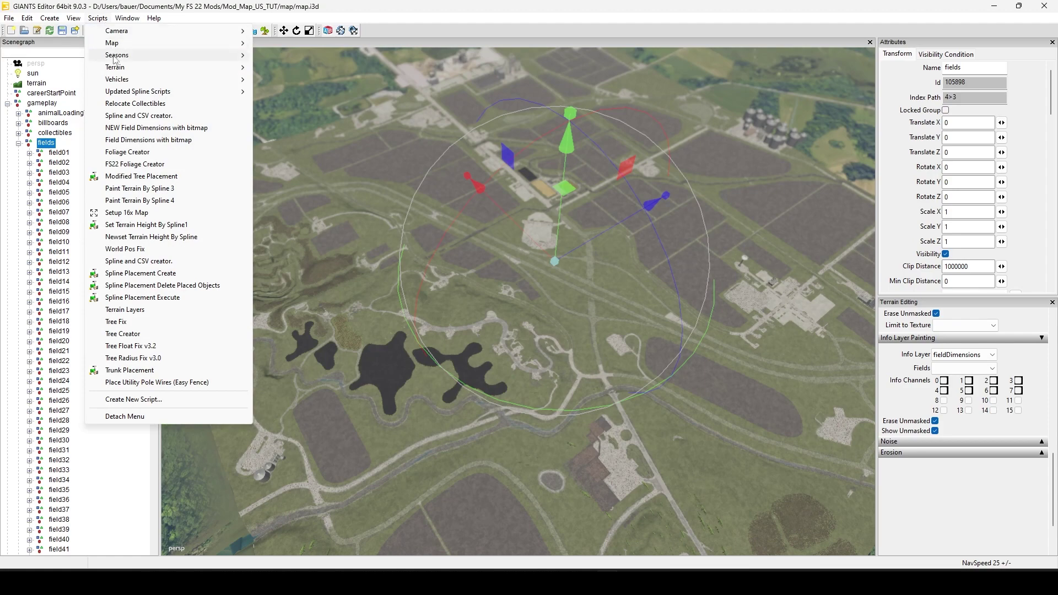
mouse_move(117, 44)
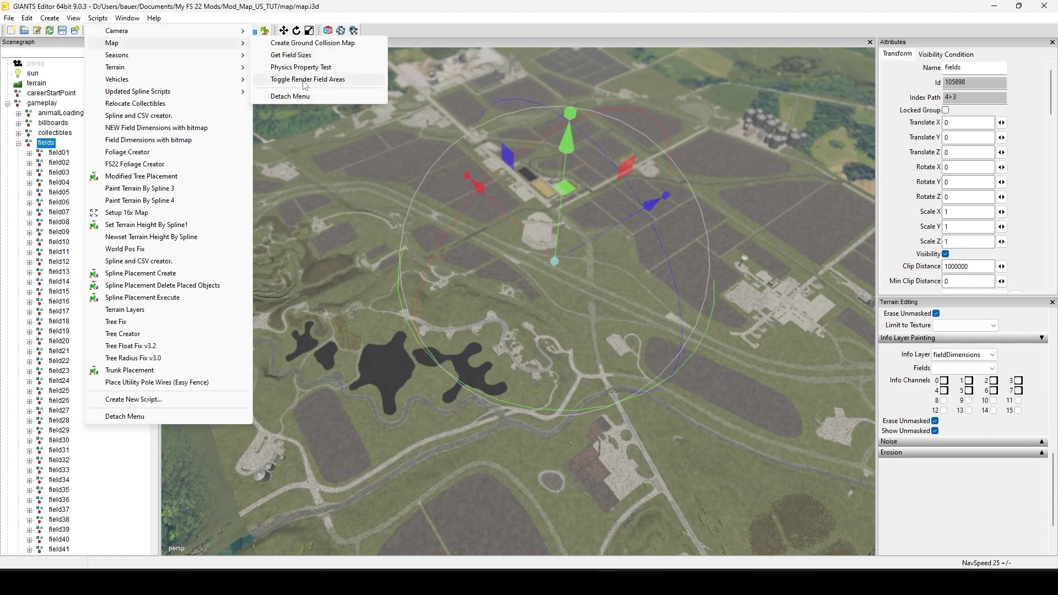
click(304, 80)
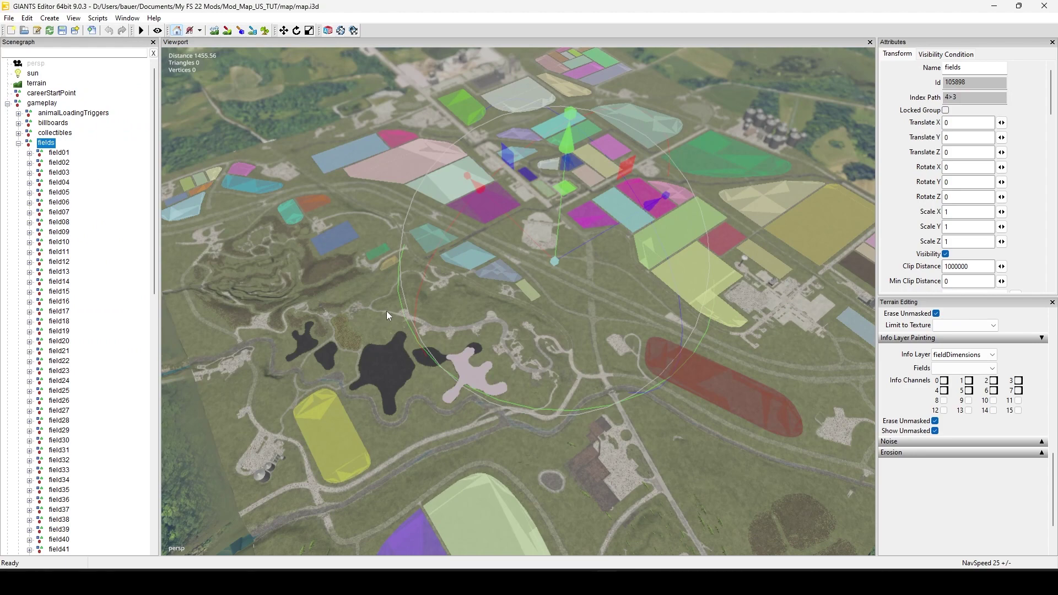
right_drag(349, 321, 668, 466)
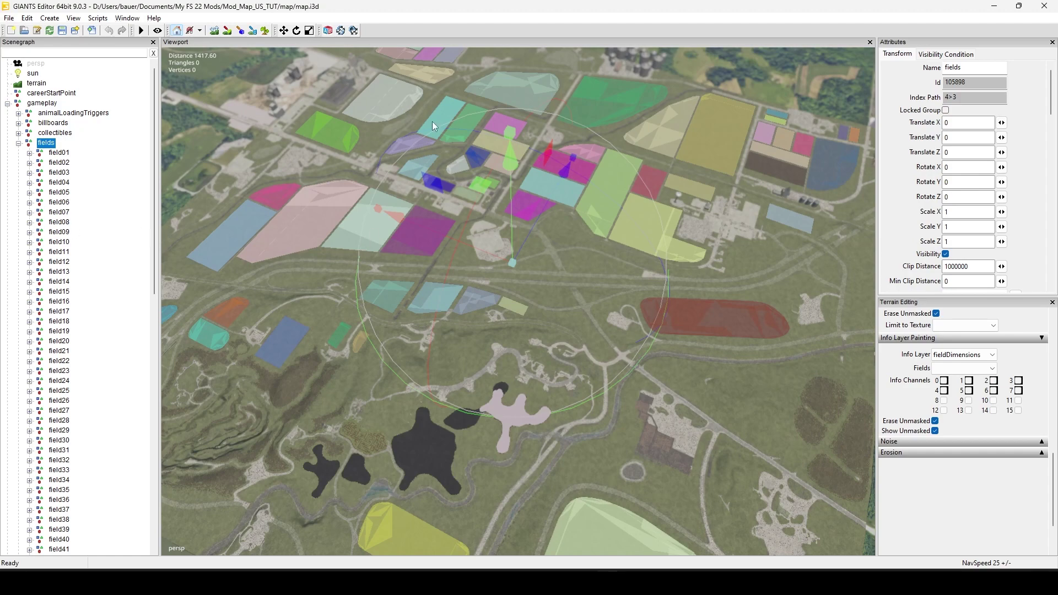
scroll(538, 189, up, 1)
scroll(646, 384, up, 1)
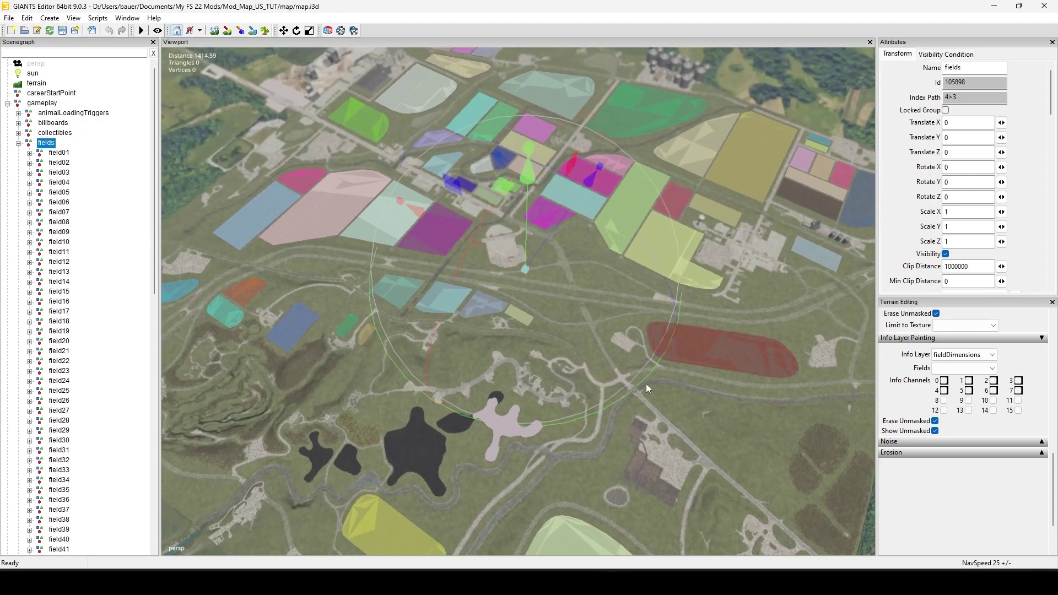
middle_drag(647, 388, 300, 401)
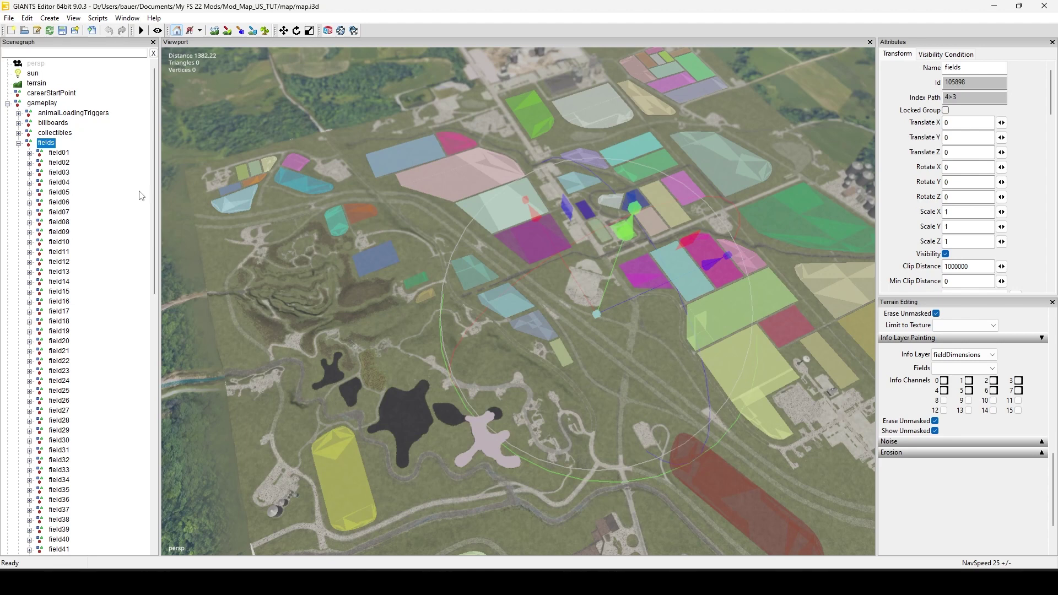
drag(155, 203, 155, 421)
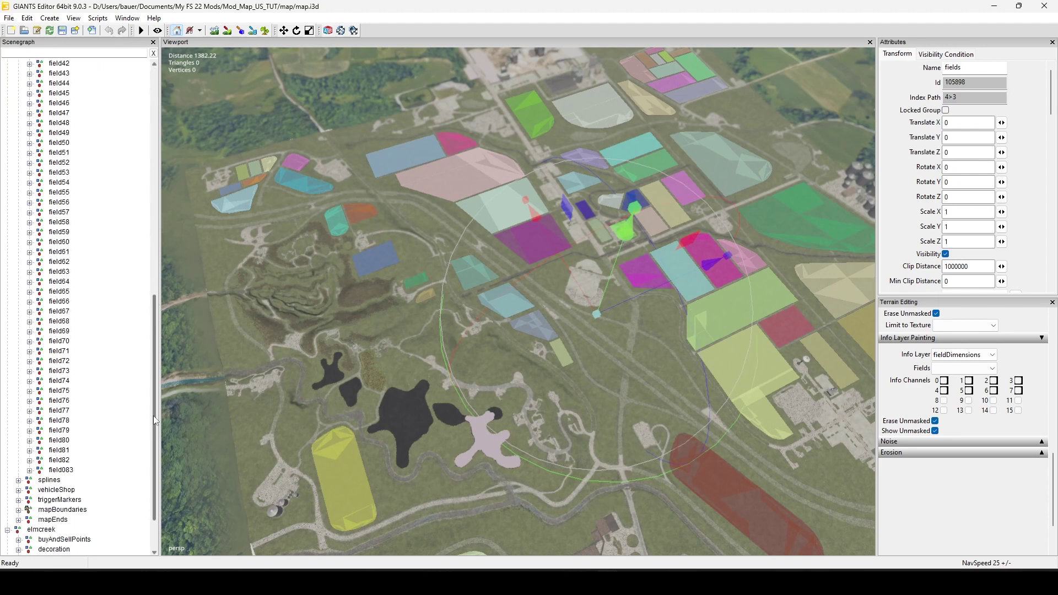
- Expand field083 > fieldDimensions, scroll to the last corner, corner449_1, then reselect the fields group
key(Escape)
click(29, 469)
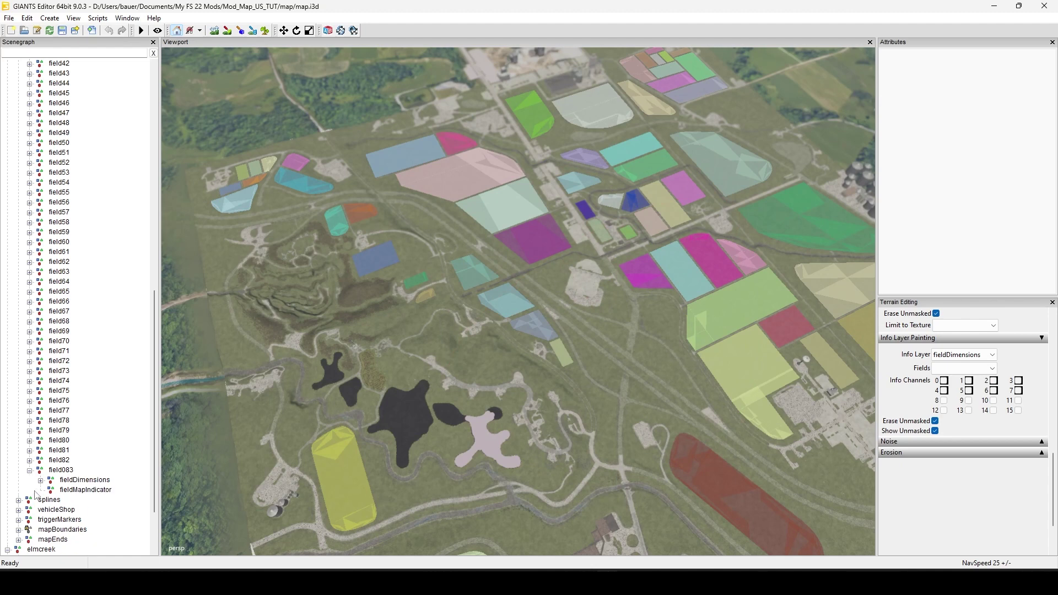
click(41, 480)
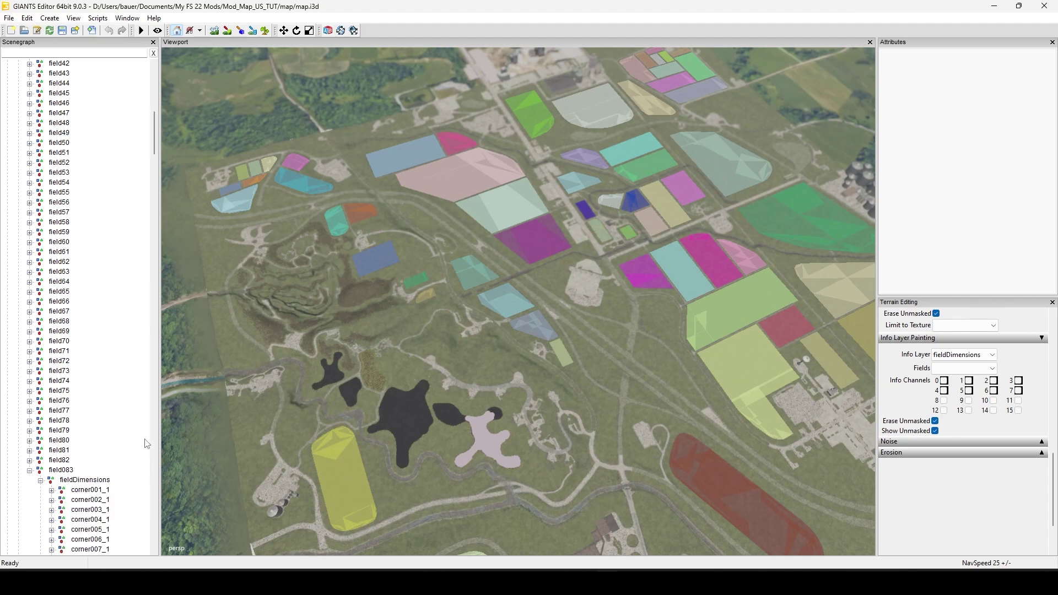
mouse_move(156, 127)
mouse_down()
mouse_move(163, 526)
mouse_move(461, 434)
mouse_up()
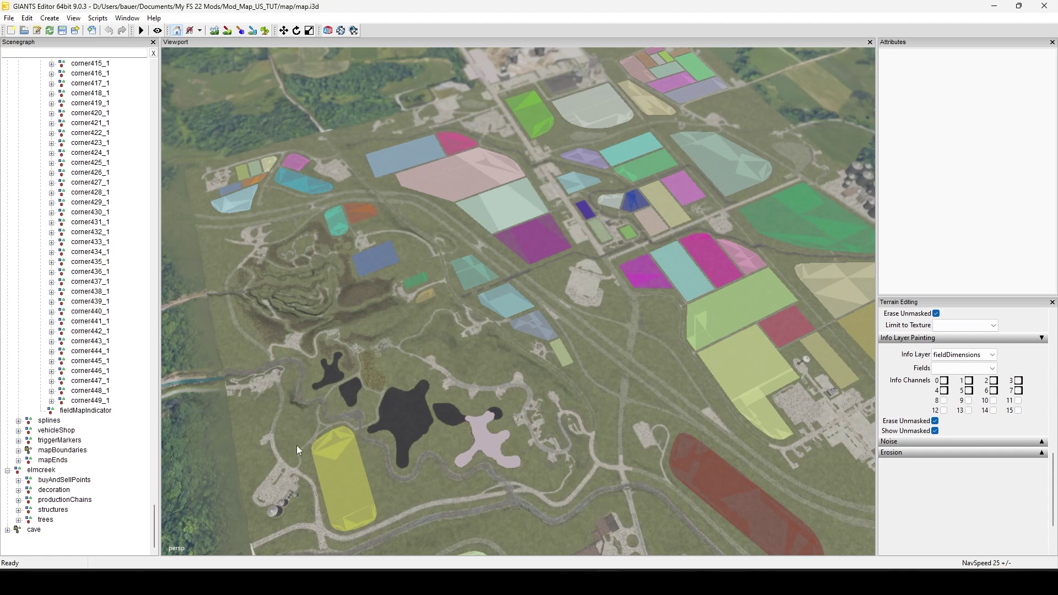
drag(155, 523, 143, 175)
scroll(143, 174, up, 13)
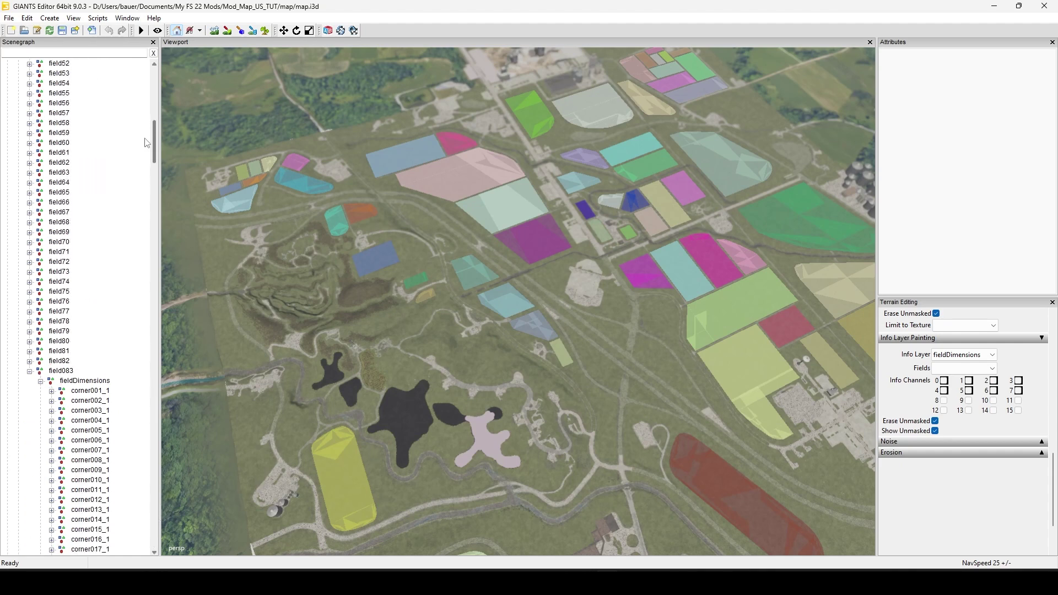
click(62, 370)
drag(155, 142, 162, 82)
click(47, 142)
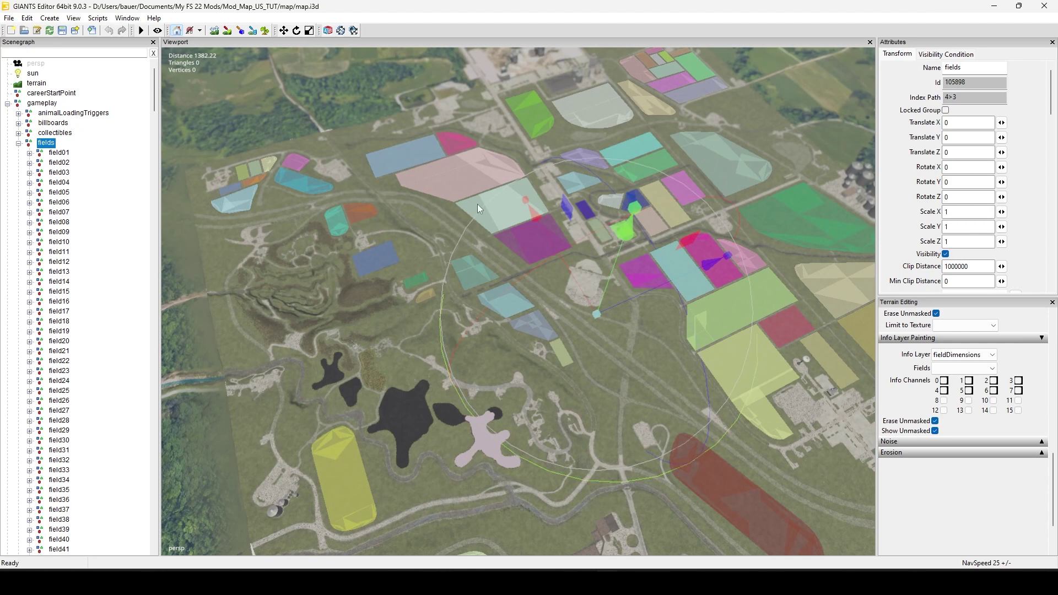
- Undo the old field083 and rerun it with Scripts > NEW Field Dimensions with bitmap
click(109, 30)
click(92, 22)
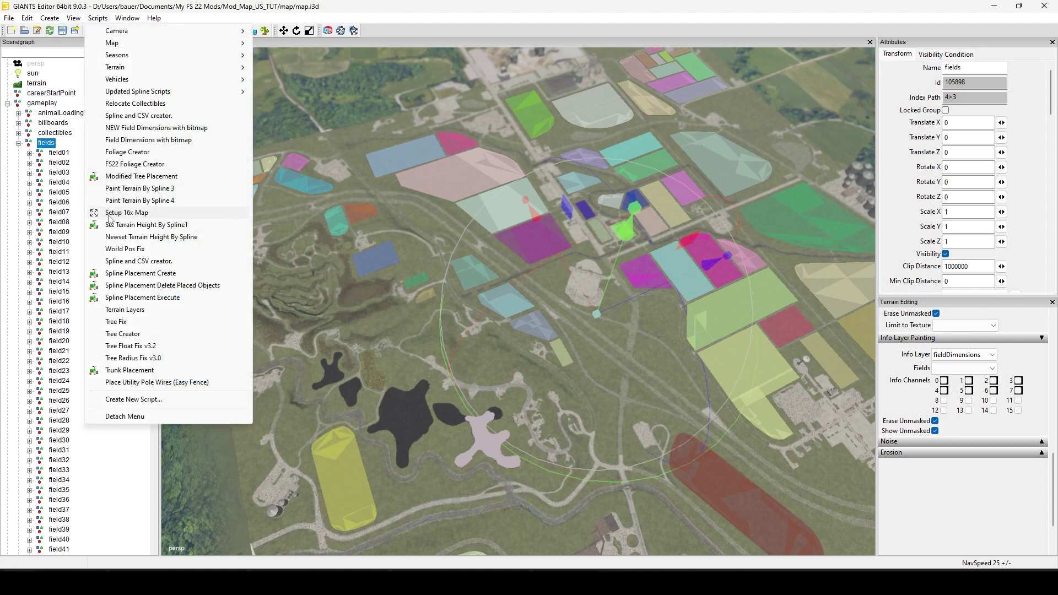
click(136, 130)
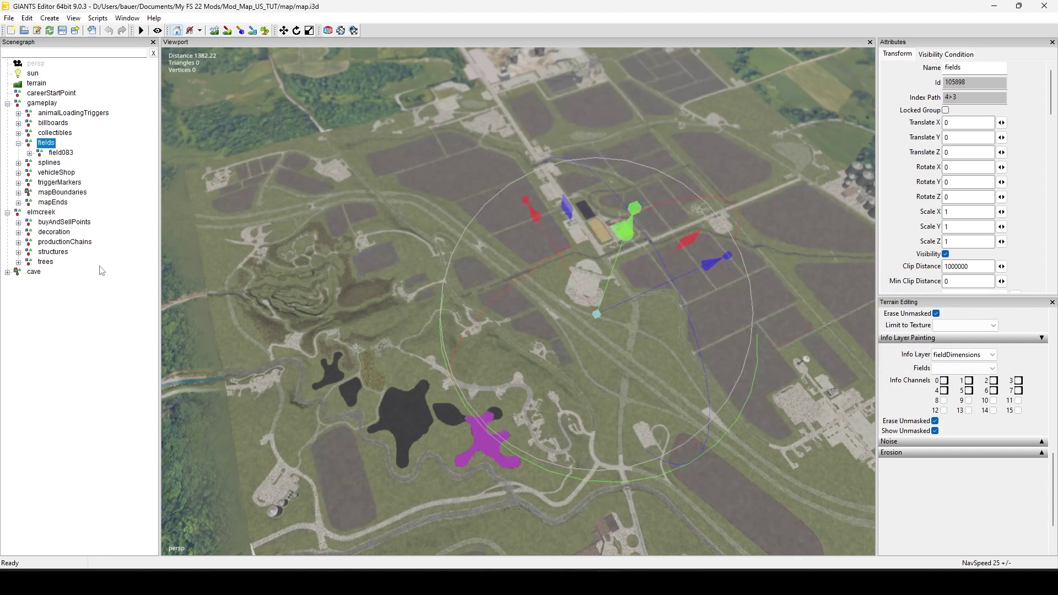
- Expand the new field083's fieldDimensions, scan its corners, collapse the list, and orbit around the field
click(29, 154)
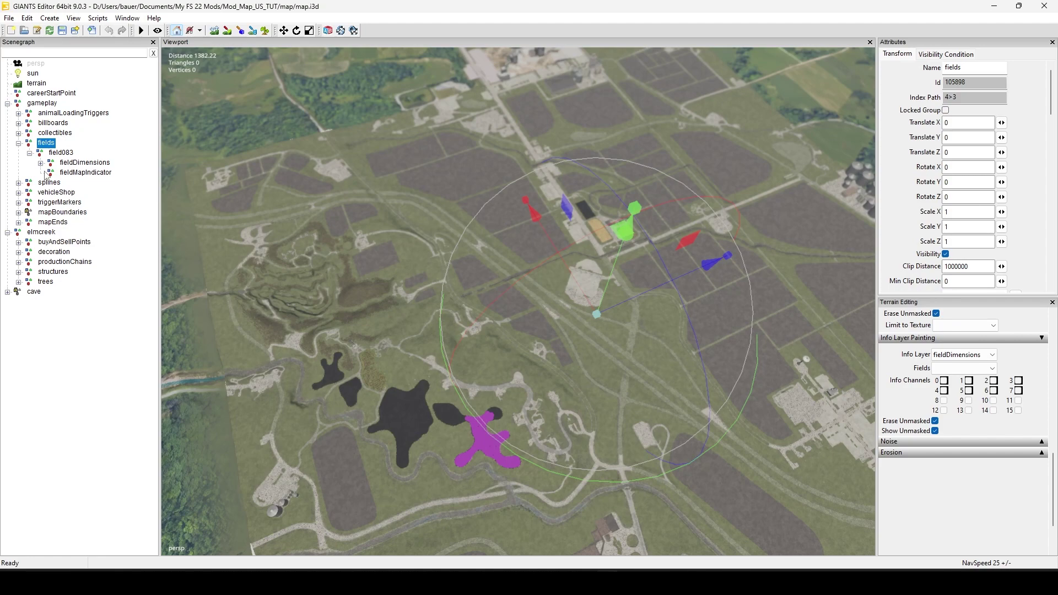
click(40, 163)
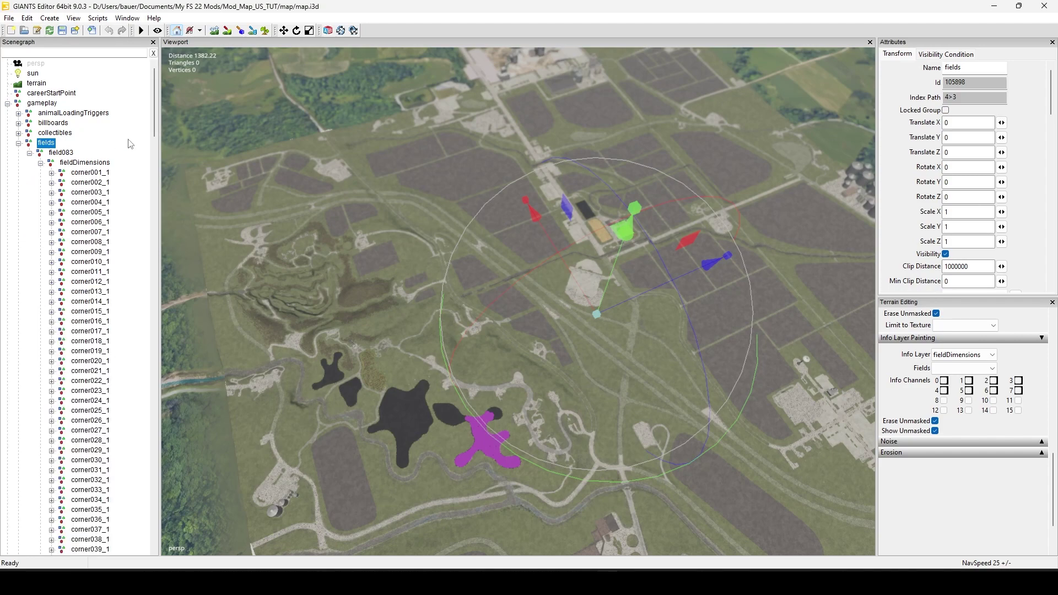
drag(155, 102, 137, 91)
click(40, 163)
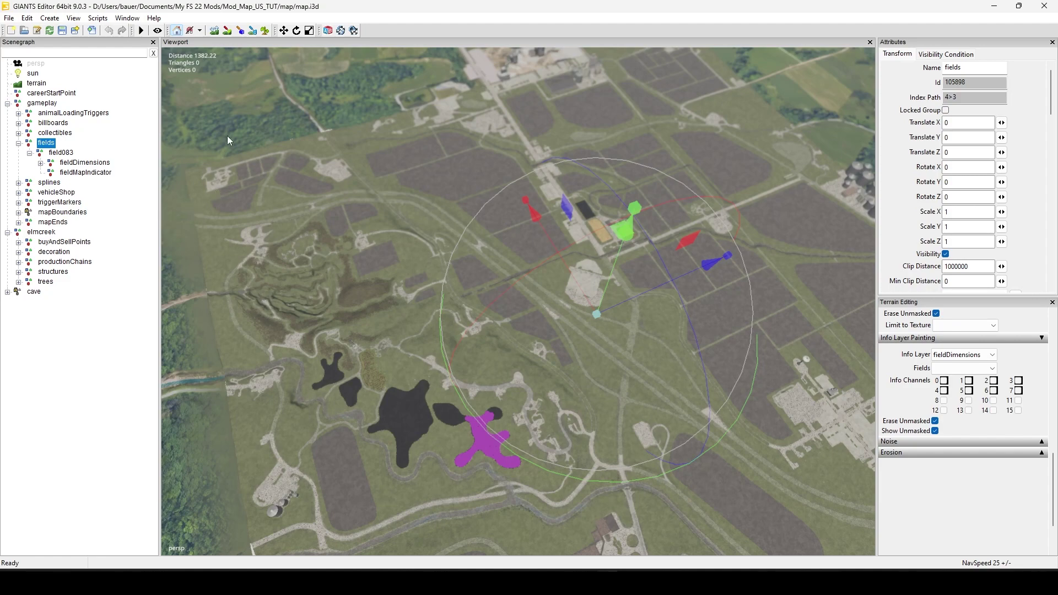
right_drag(410, 252, 491, 367)
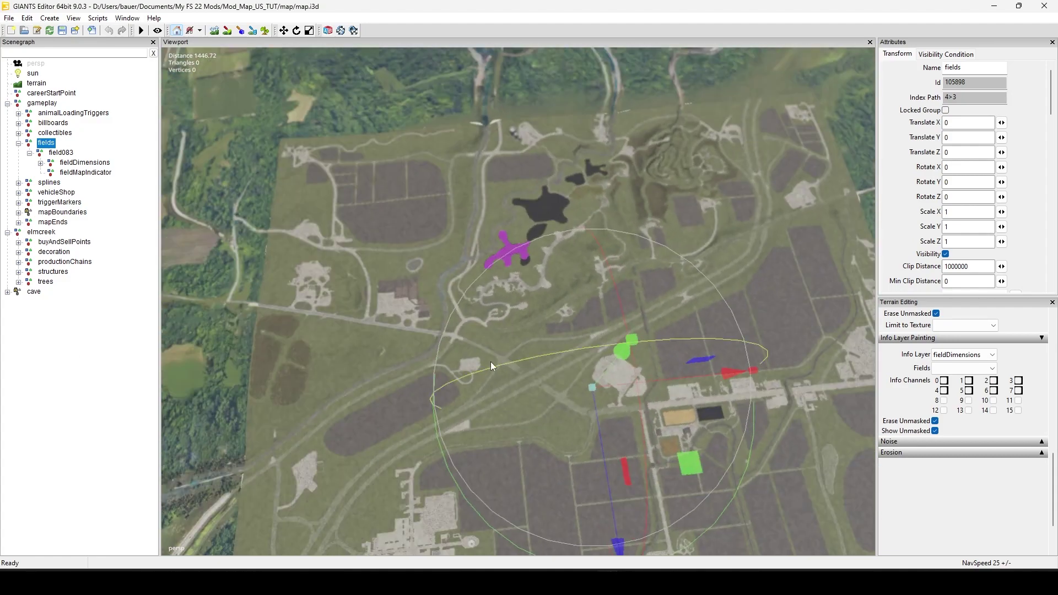